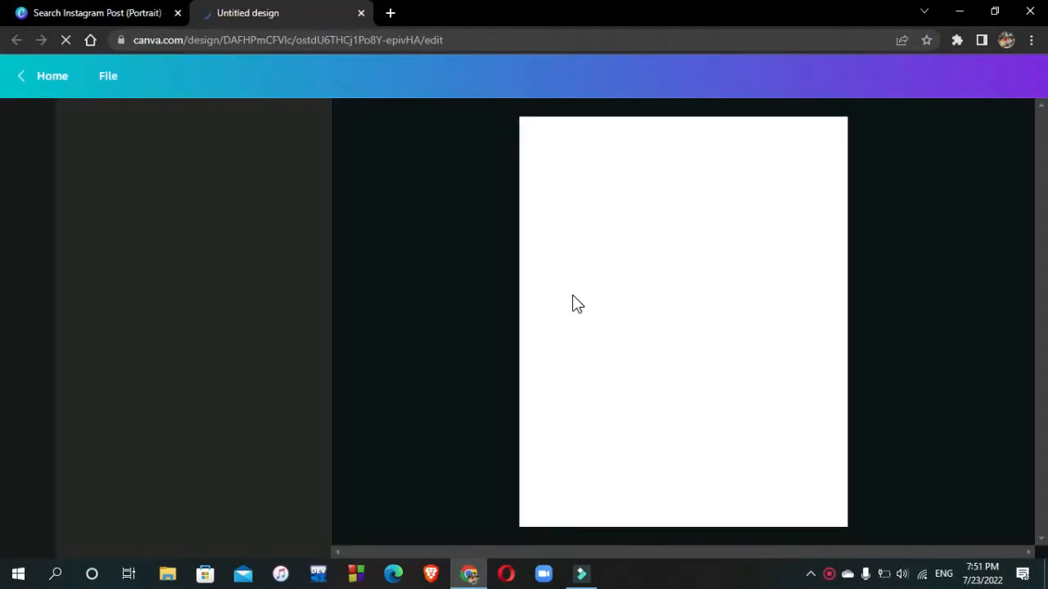
- Add the dark textured image from the uploads to the blank page and set it as the background
left_click(27, 237)
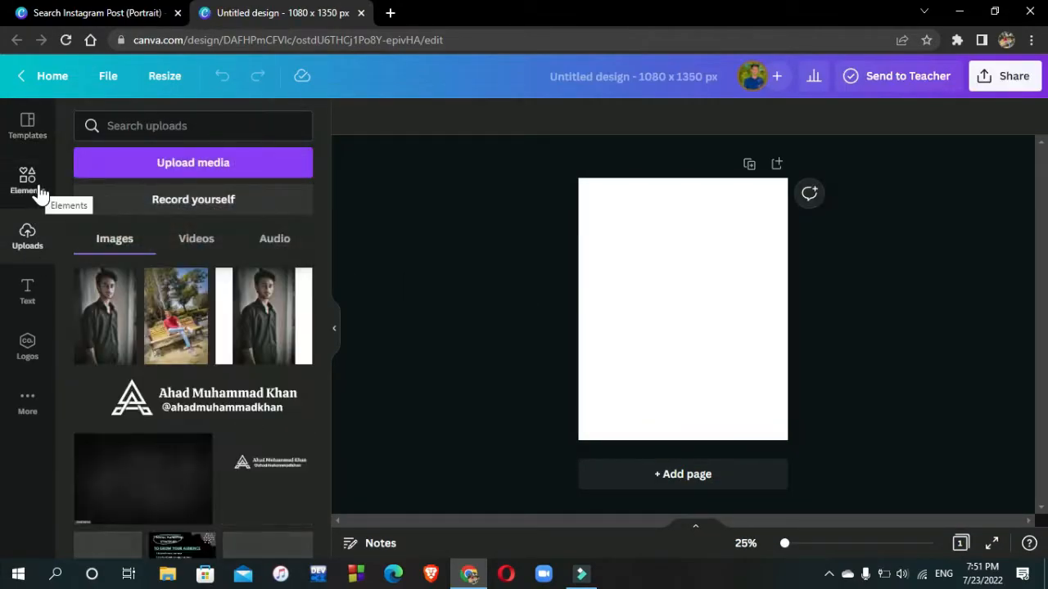
left_click(143, 479)
right_click(662, 295)
left_click(753, 486)
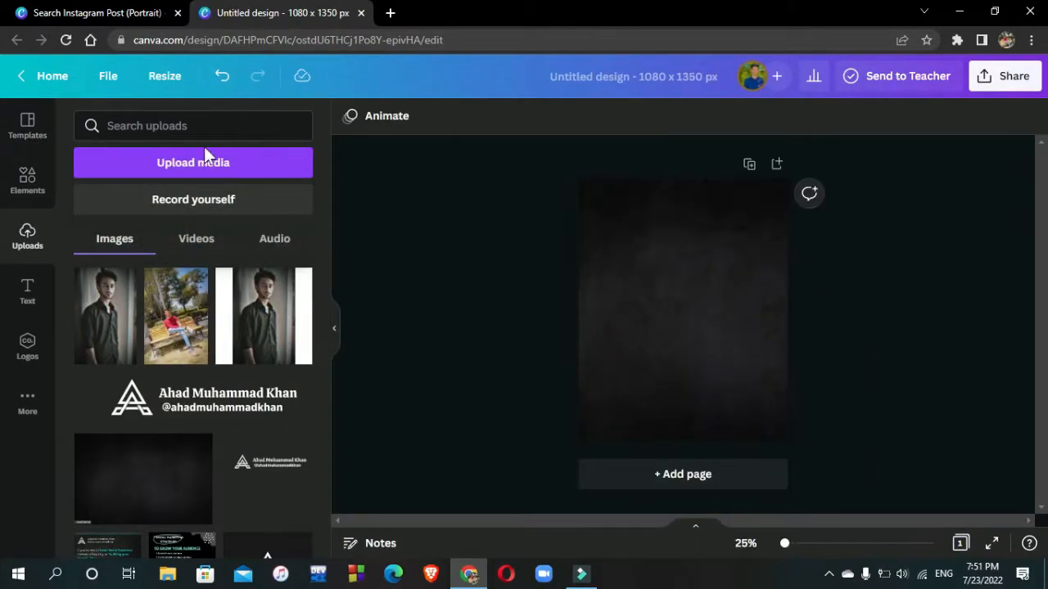
- Add a heading to the page reading HOW TO FIX YOUR INSTAGRAM PROBLEMS
left_click(27, 290)
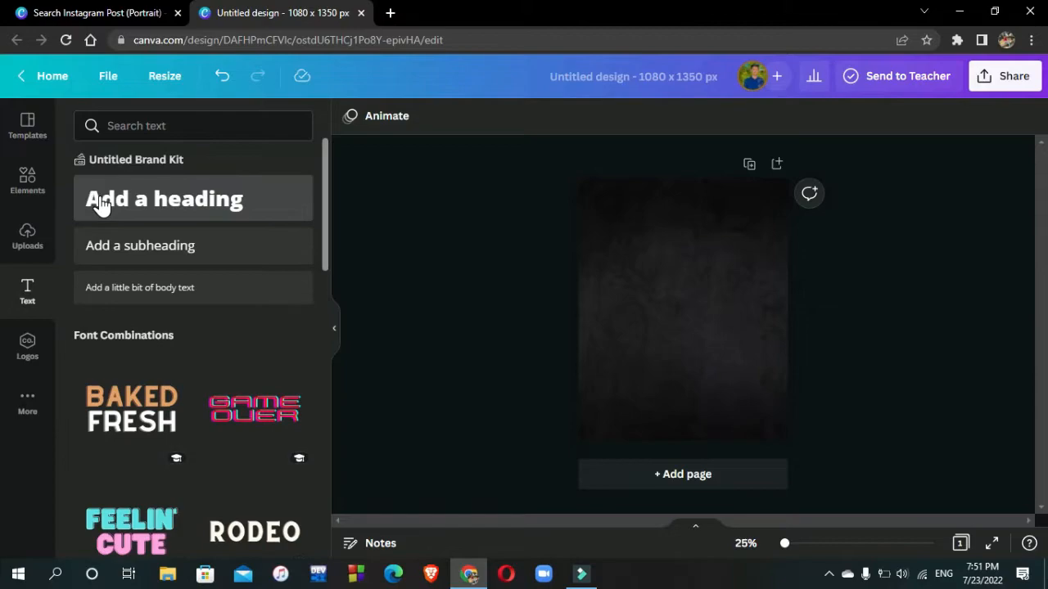
left_click(98, 205)
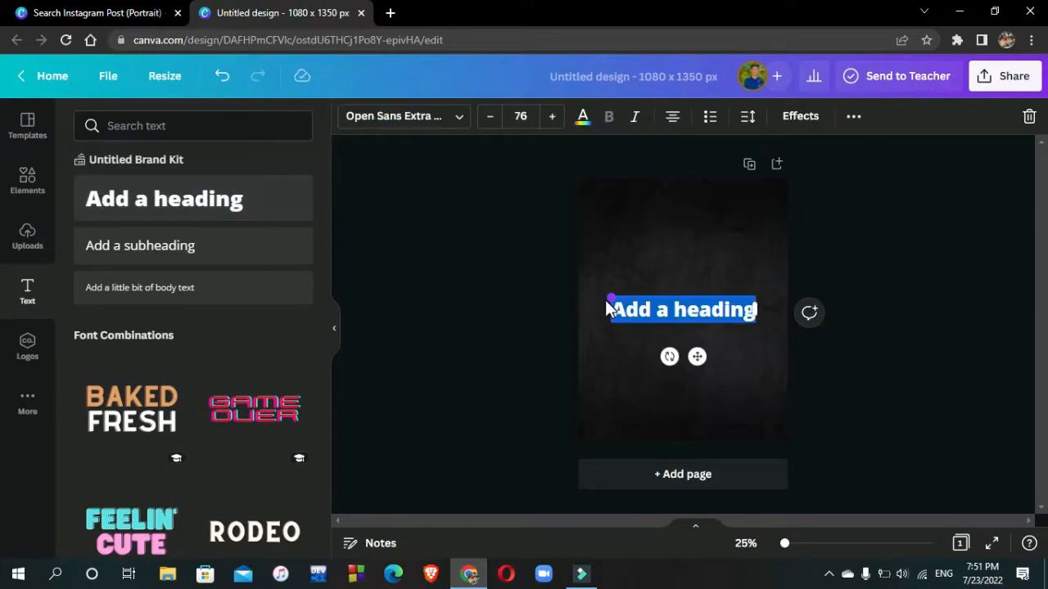
type("HOW TO FIX YOUR INSTA")
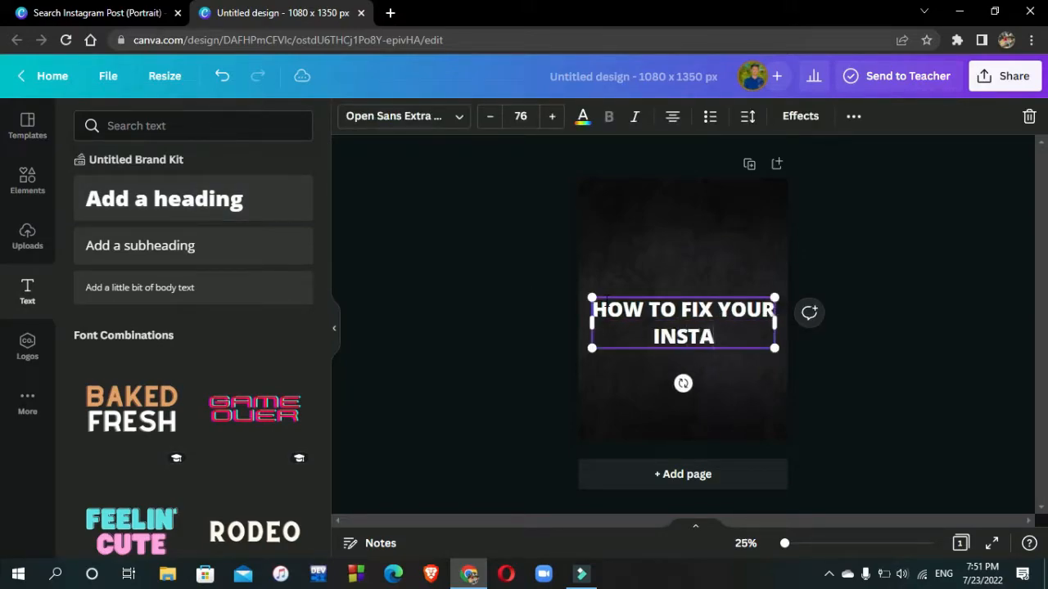
type("GRAM PROBLEMS")
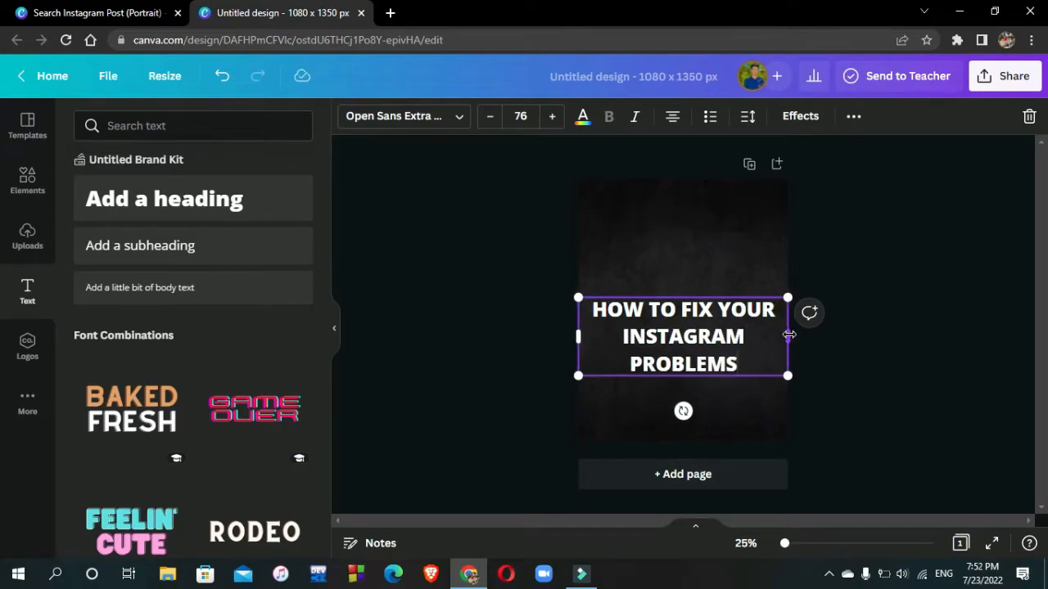
- Widen the heading's text box to about 1,169 px and move it to the upper part of the page
left_click_drag(788, 336, 823, 336)
left_click_drag(718, 325, 700, 219)
left_click_drag(562, 214, 579, 228)
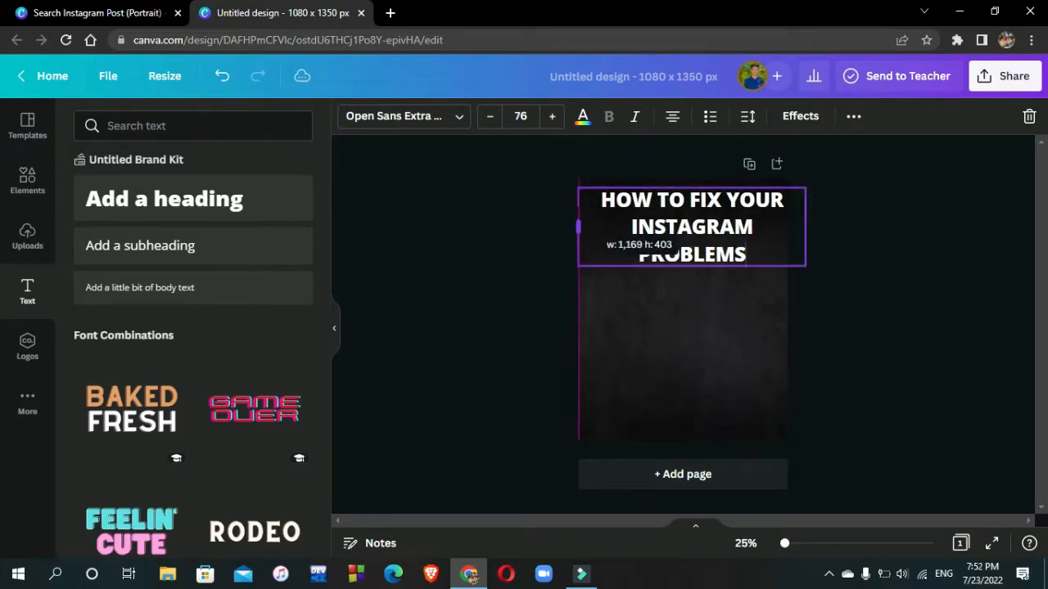
- Reduce the heading's font size to 65 so it fits the page width on two lines
key("ctrl+a")
left_click(493, 116)
left_click(492, 116)
left_click(492, 117)
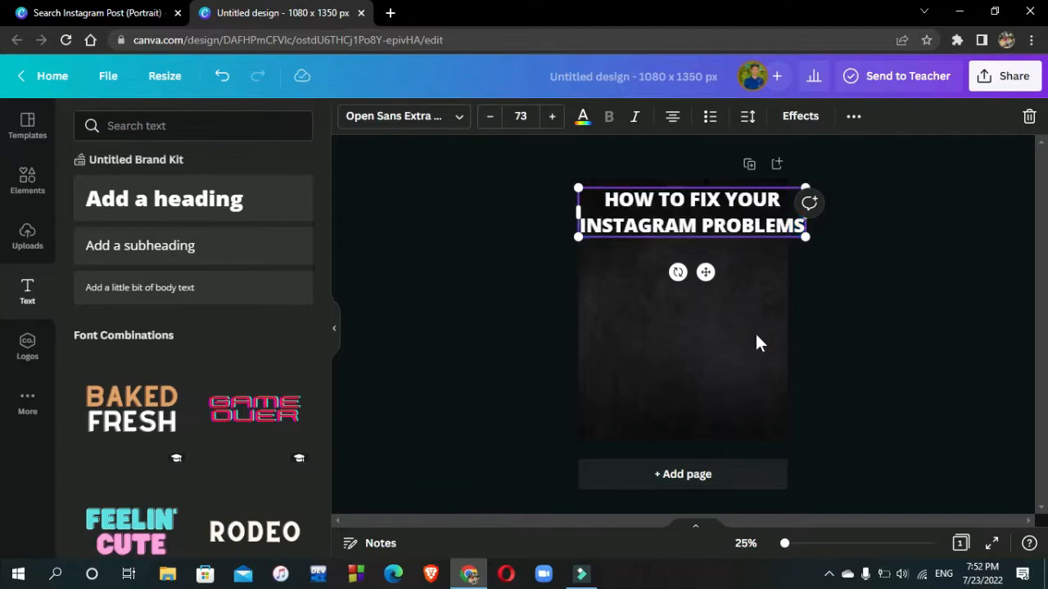
left_click(760, 343)
left_click(678, 220)
left_click(489, 120)
left_click(490, 119)
left_click(490, 119)
left_click(489, 119)
left_click(490, 119)
- Centre the heading horizontally near the upper edge of the page
left_click_drag(709, 269, 702, 273)
left_click(575, 270)
left_click(704, 207)
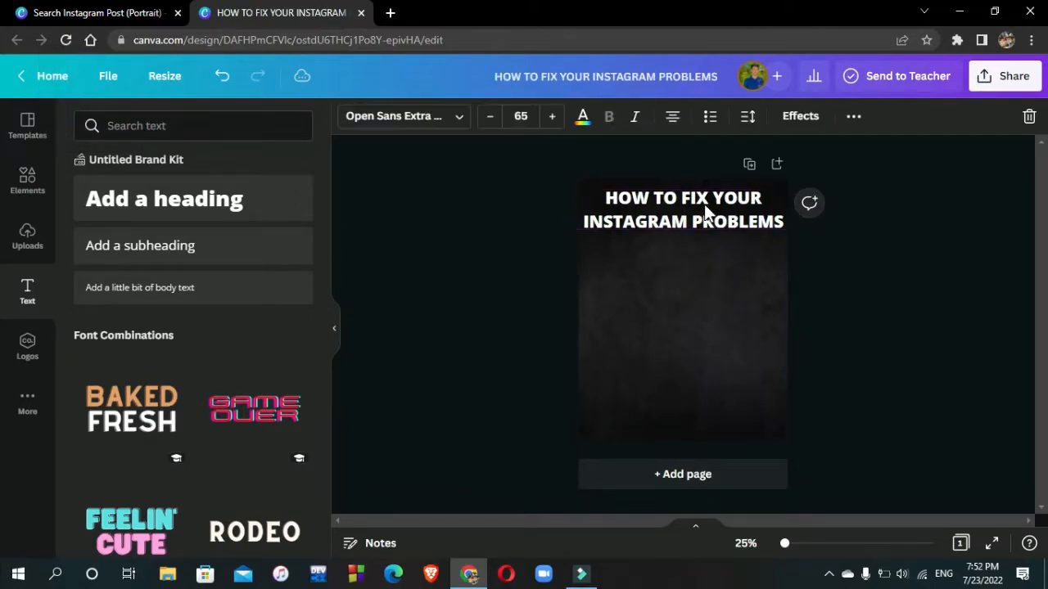
left_click(741, 229)
left_click(741, 227)
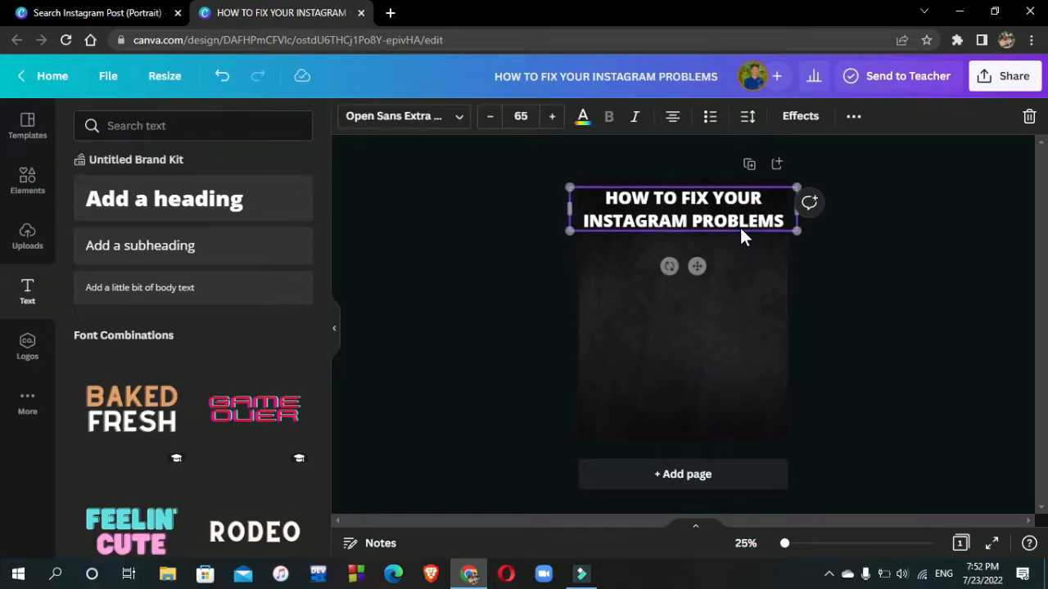
- Search the elements for TABLES and place the grey grid table on the page with two columns and four rows
left_click(27, 180)
left_click(145, 169)
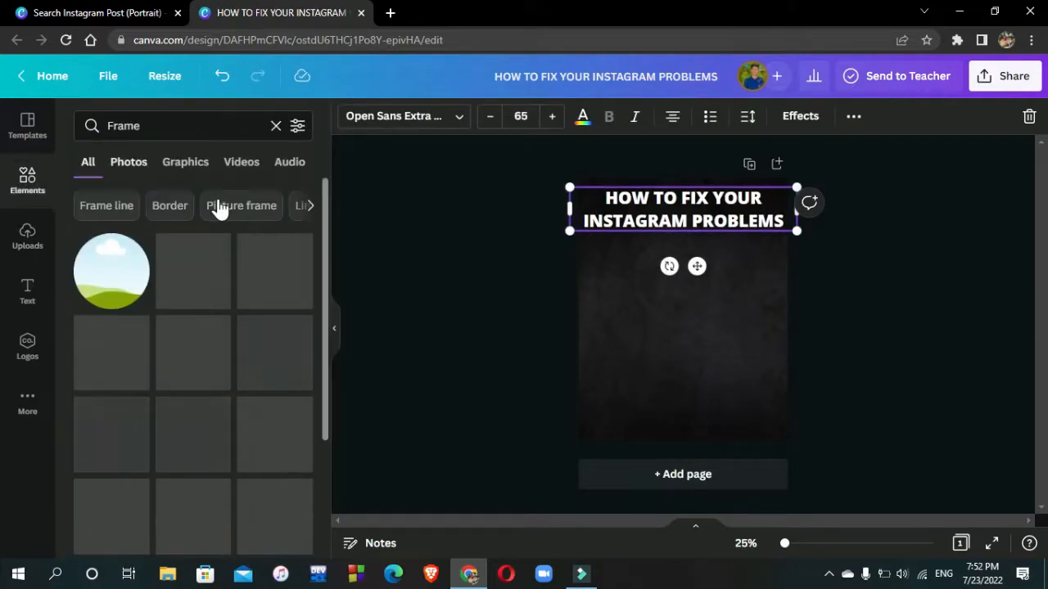
left_click(192, 127)
type("TAB")
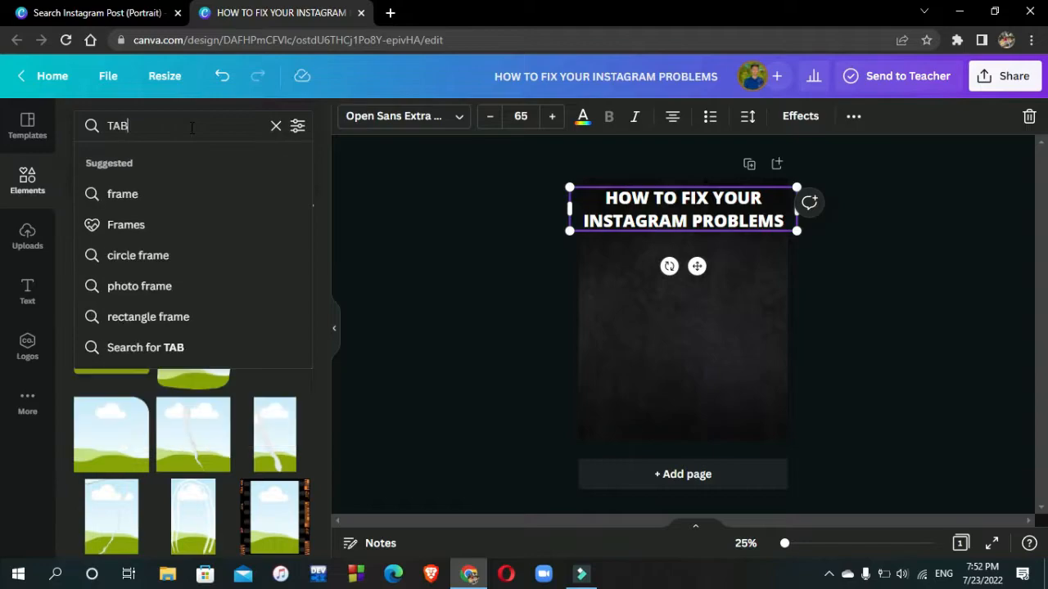
type("LES")
key("Return")
left_click_drag(114, 283, 659, 397)
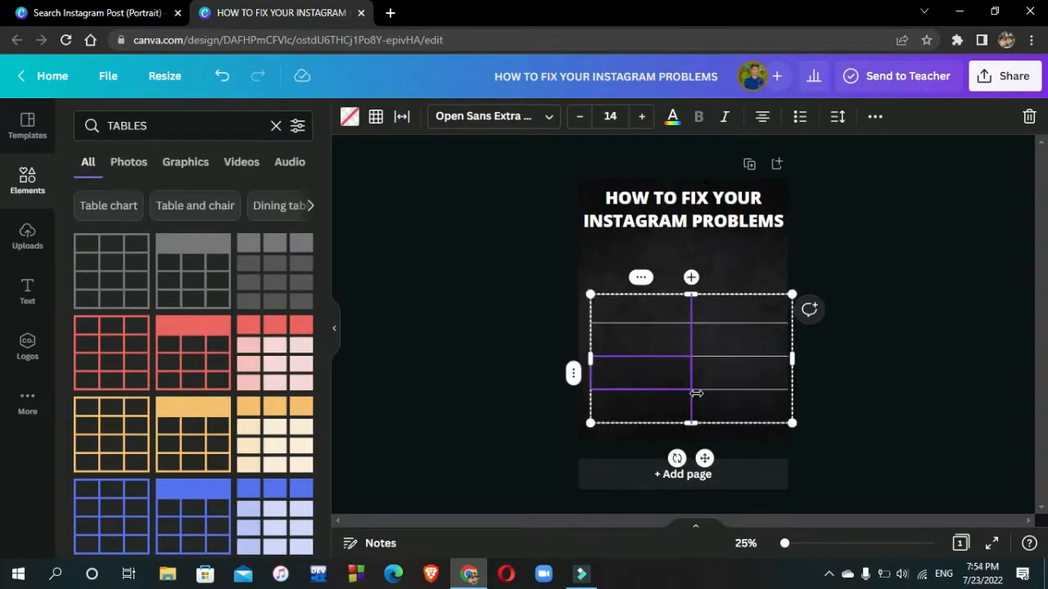
- Narrow the table's first column and centre the table on the page below the heading
left_click_drag(692, 393, 658, 393)
left_click_drag(704, 456, 696, 427)
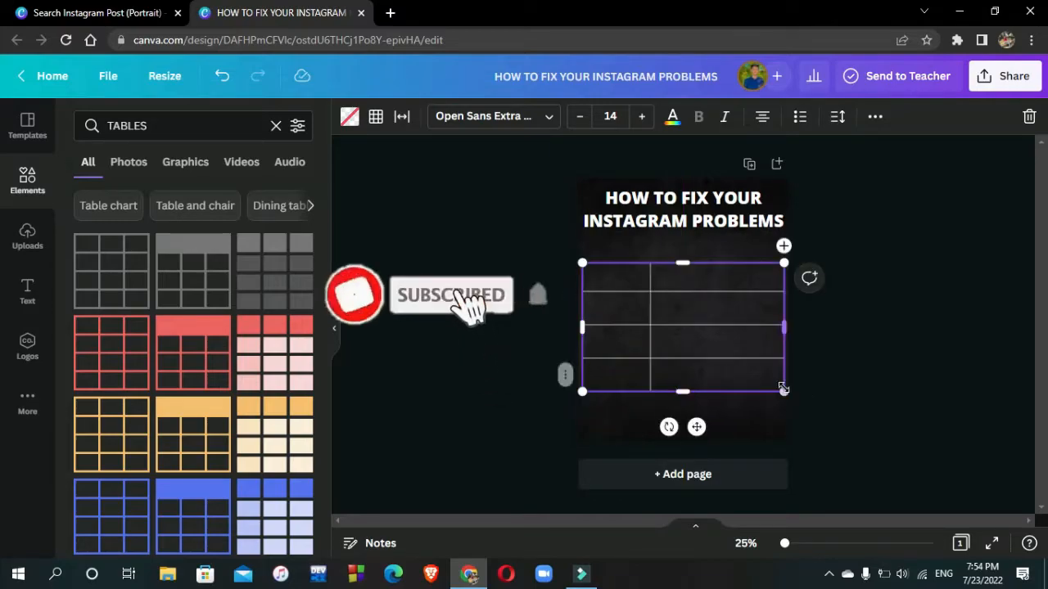
- Enter LOW REACH and LOW ENGAGEMENT in the first two cells of the table's first column, enlarging the LOW REACH text
left_click(641, 116)
left_click(619, 315)
type("LOW REACH")
key("Return")
type("ENGAGEMENT")
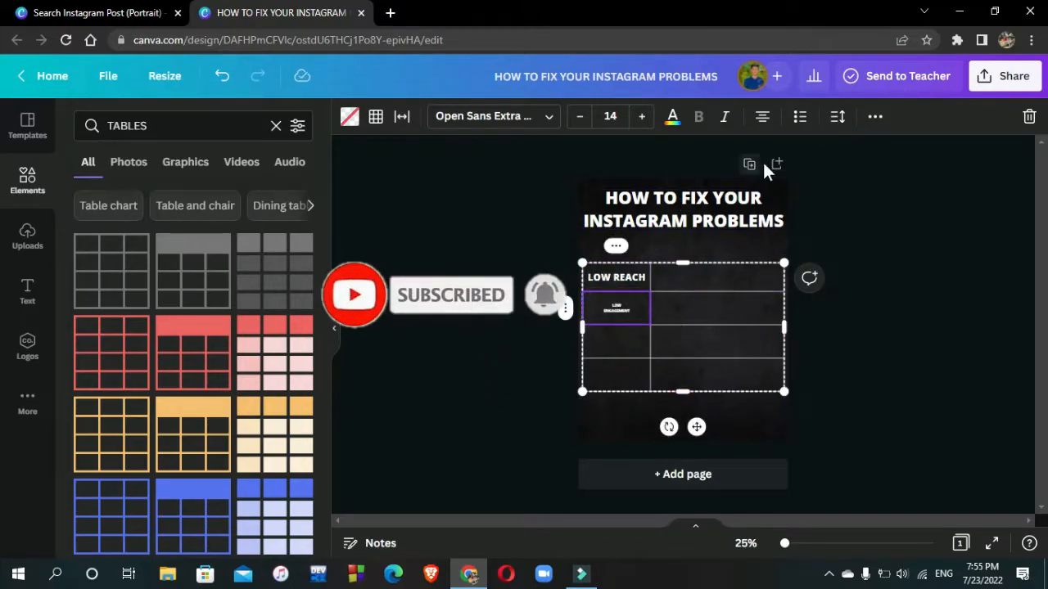
scroll(286, 426, "down", 4)
left_click(982, 573)
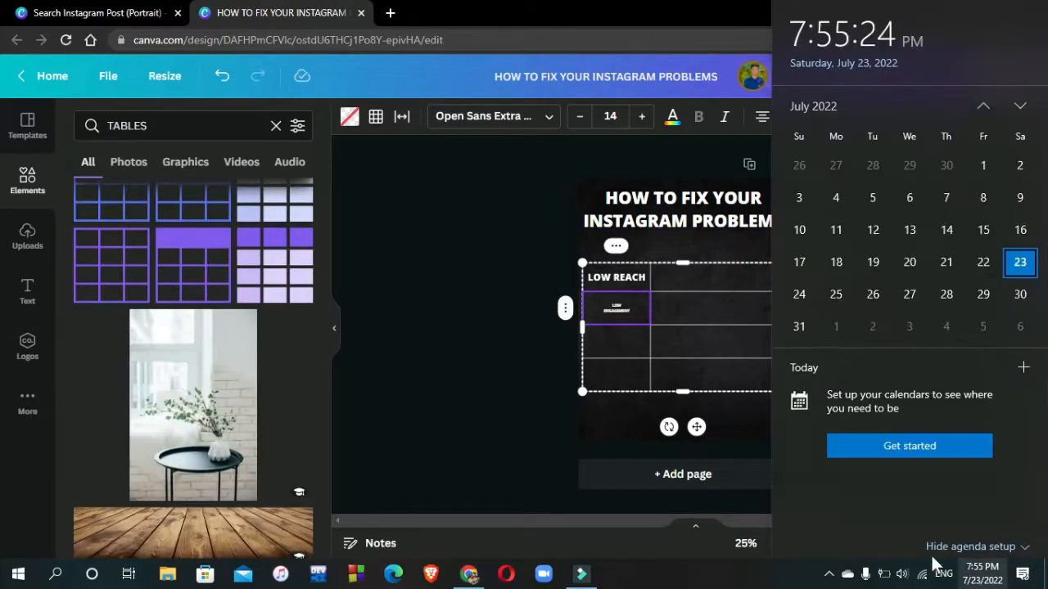
- Enlarge the LOW ENGAGEMENT text to size 37 and reduce it a few points to fit its cell
left_click(643, 310)
left_click(610, 116)
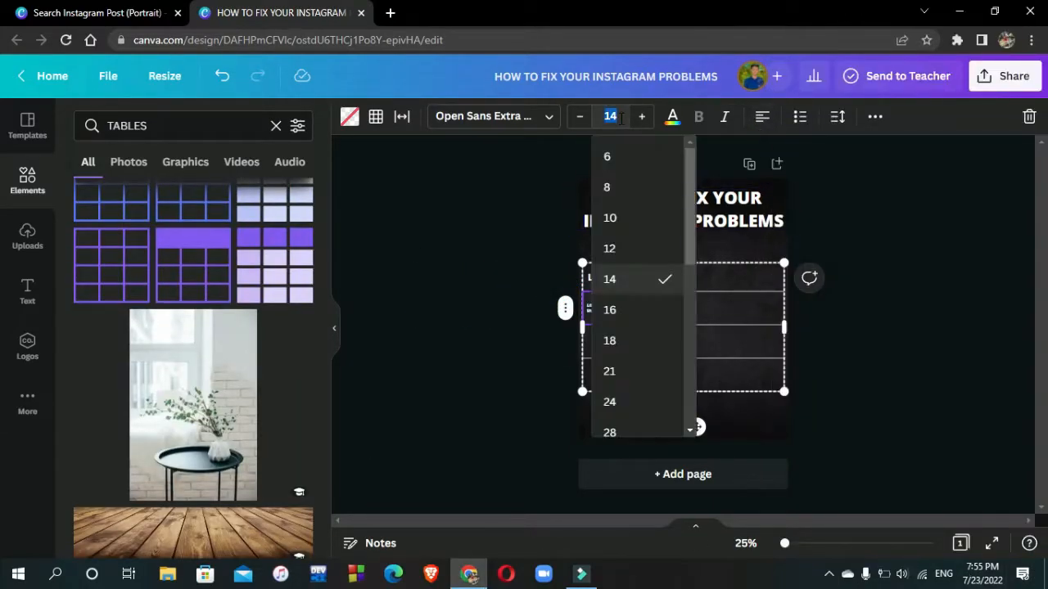
type("37")
key("Return")
left_click(580, 117)
left_click(580, 117)
left_click(580, 117)
- Enter LOW FOLLOWERS CONERSIONS in the first column's third cell at size 37 and shrink the text until it fits on two lines
left_click(608, 347)
left_click(610, 116)
type("37")
key("Return")
type("LOW FOLLOWERS CONERSIONS")
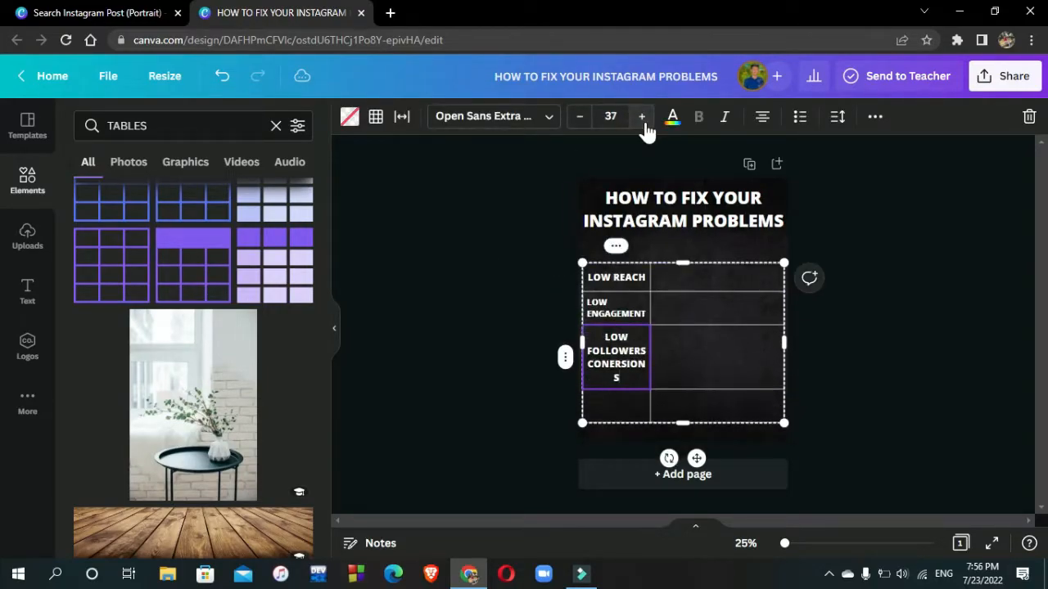
key("ctrl+a")
left_click(580, 116)
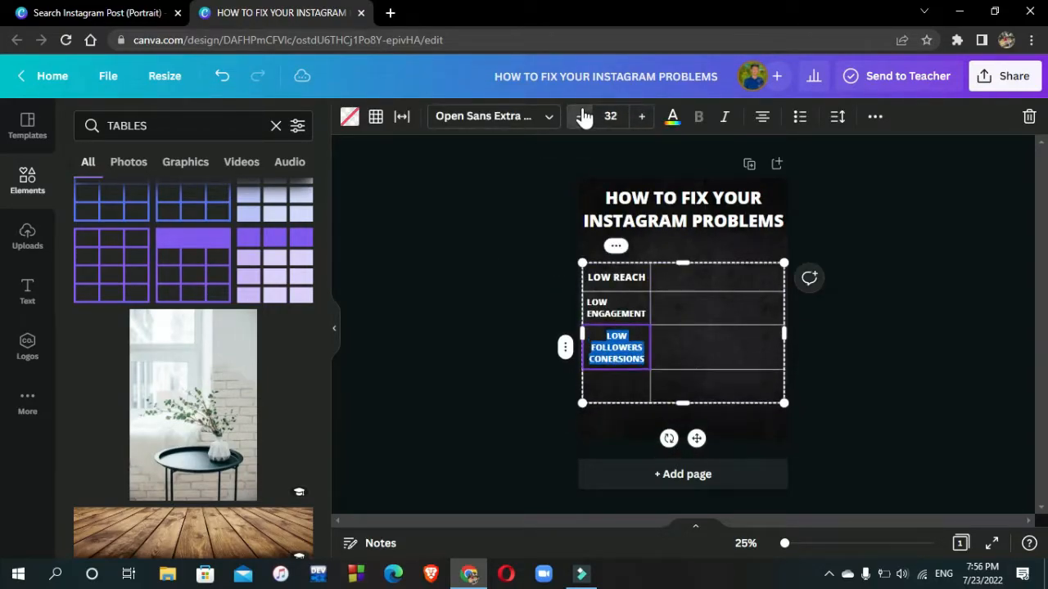
- Enter LOW TRAFFIC in the first column's last cell and adjust its font size to fit on one line
left_click(611, 377)
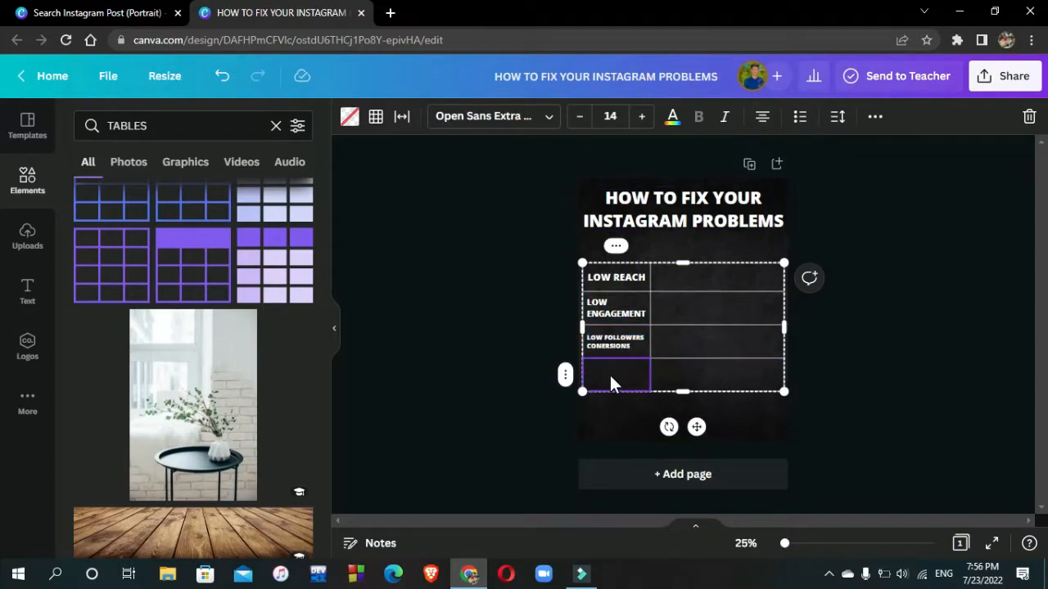
left_click(608, 116)
left_click(637, 355)
triple_click(625, 370)
left_click(580, 116)
left_click(758, 116)
left_click(579, 116)
left_click(642, 117)
left_click(578, 117)
- Readjust the LOW FOLLOWERS CONERSIONS font size so the text stays on two lines
left_click(611, 339)
left_click(641, 117)
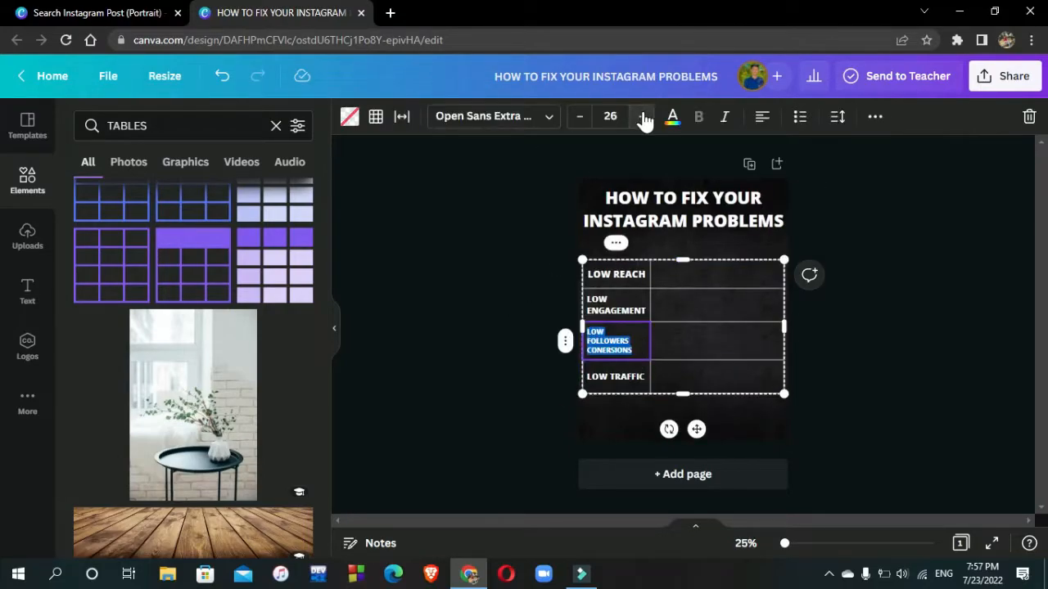
left_click(578, 117)
left_click(579, 117)
left_click(580, 117)
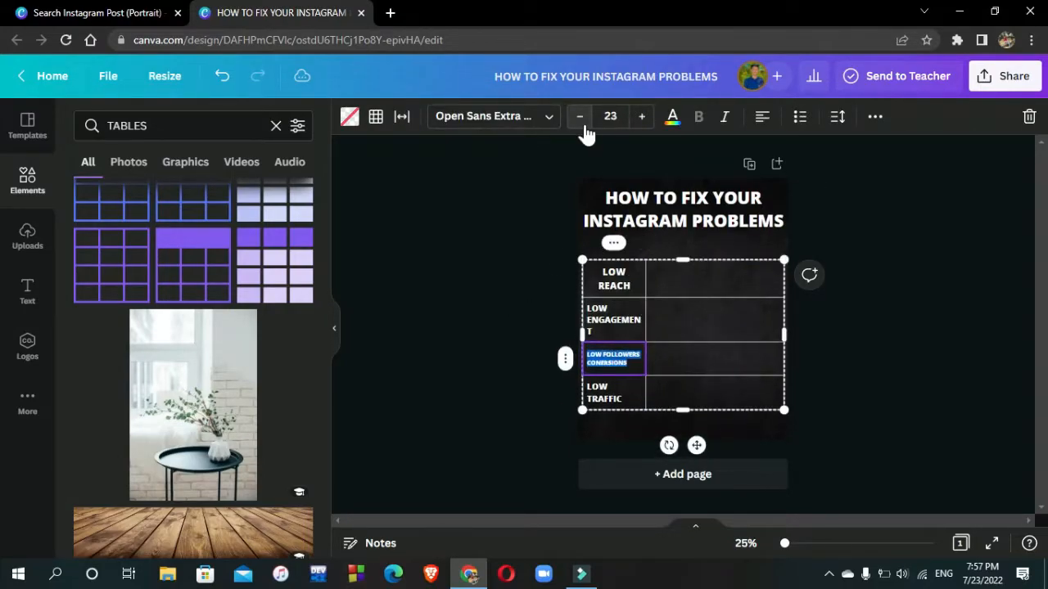
left_click(580, 117)
- Start a numbered list in the cell beside LOW REACH with the item POST CONTENT MORE FREQUENTLY
left_click(669, 278)
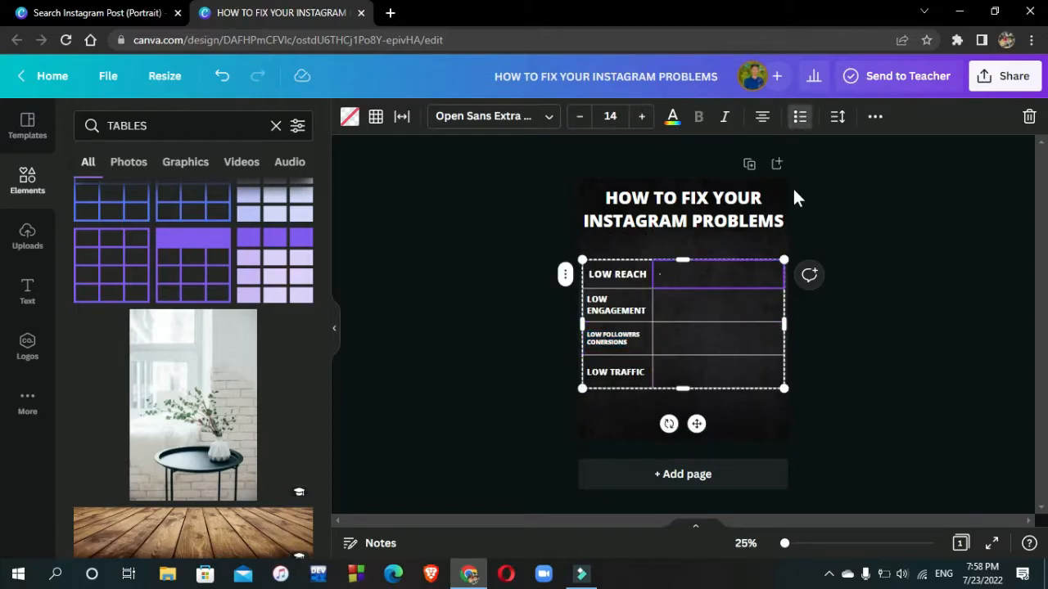
left_click(799, 117)
left_click(812, 543)
type("P")
type("OST CONTENT MORE FREQUENTLY")
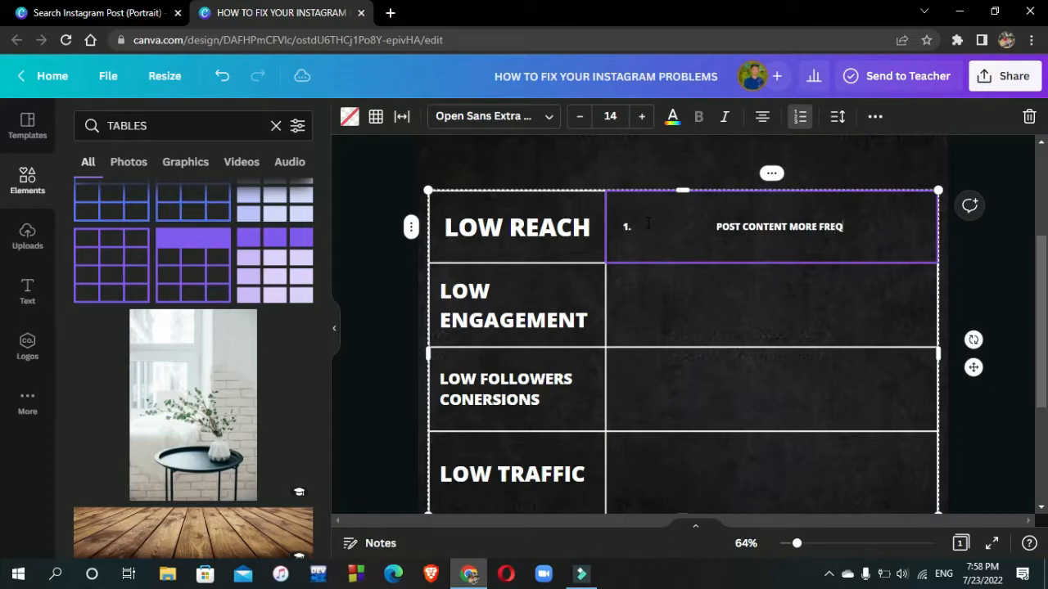
key("Return")
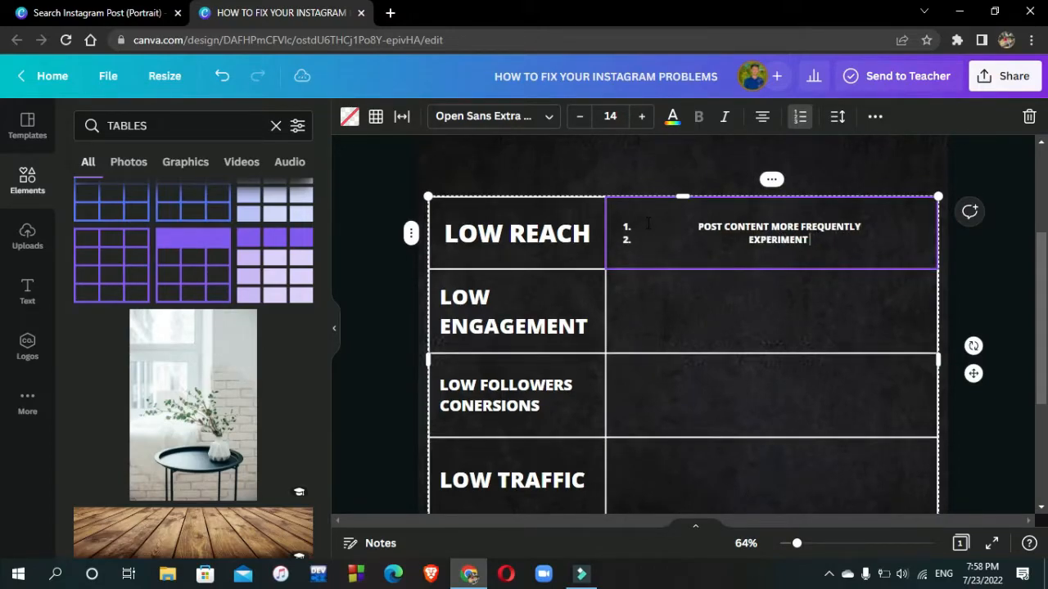
- Add the items EXPERIMENT WITH REELS AND 1 SECOND VIDEO and HAVE A SOLID HASHTAG STRATEGY, ending every LOW REACH item with a full stop
type("EXPERIMENT WITH REELS AND 1 SECOND VIDEO.")
key("Return")
type("HAVE A SOLID HASHTAG STRATEGY")
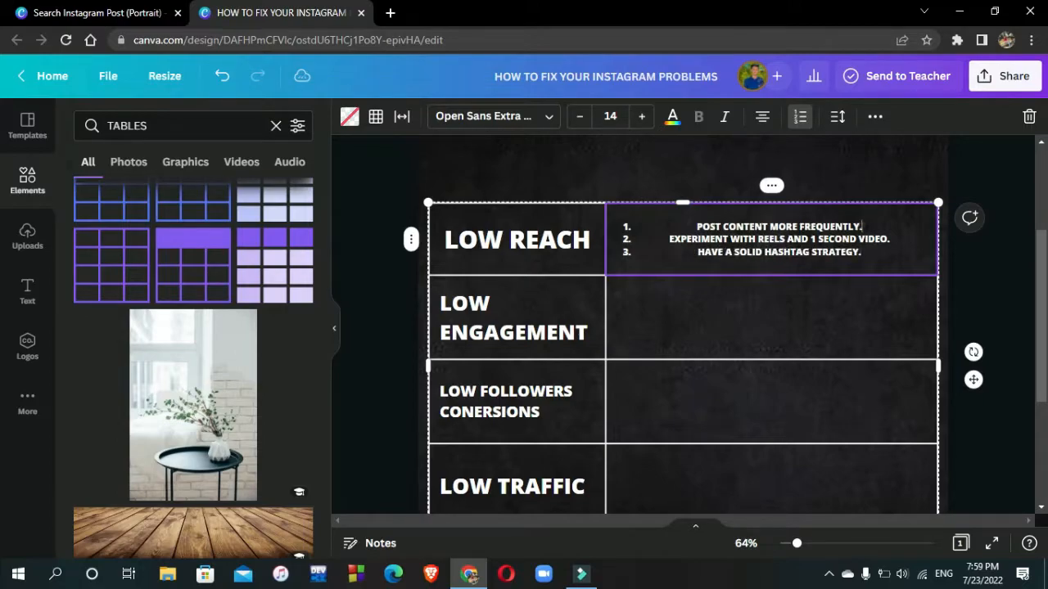
type(".")
- Add a bulleted list beside LOW ENGAGEMENT: ENGAGE WITH OTHER ACCOUNTS., USE CALL TO ACTIONS PROPERLY IN YOUR CONTENT AND CAPTIONS., BUILD A STRONG COMMUNITY
left_click(770, 316)
type("ENGAGE WITH OTHER ACCOUNTS.")
key("Return")
type("USE CALL TO ACTIONS PROPERL")
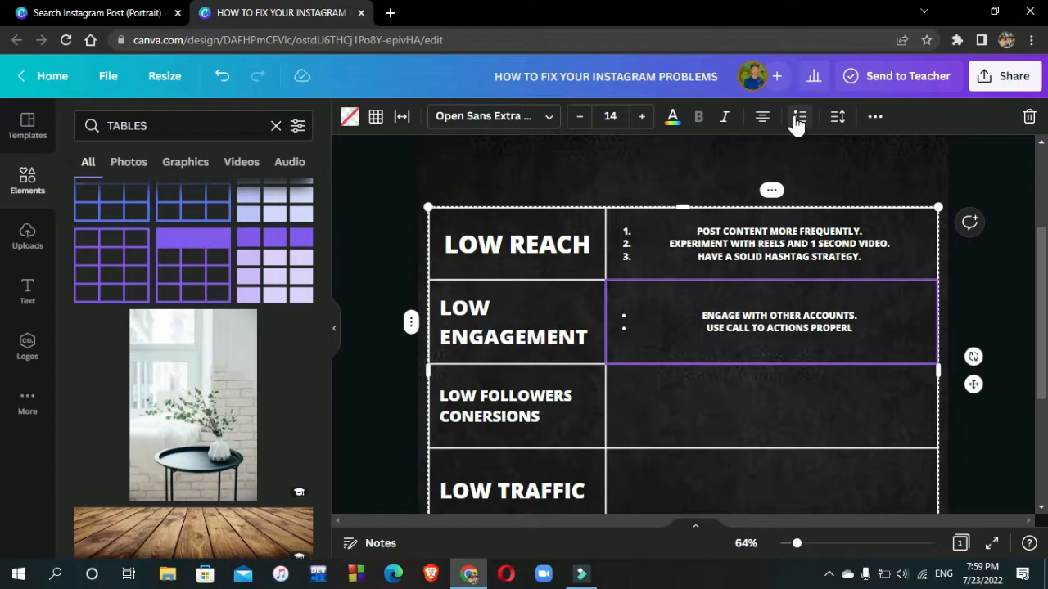
key("Return")
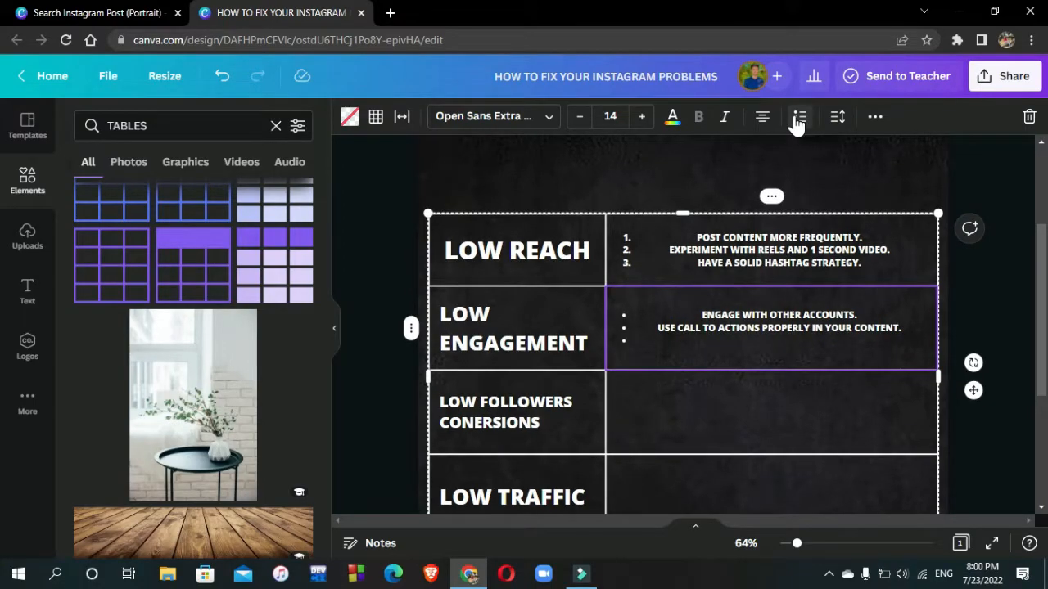
key("BackSpace")
key("BackSpace")
type("AND CA")
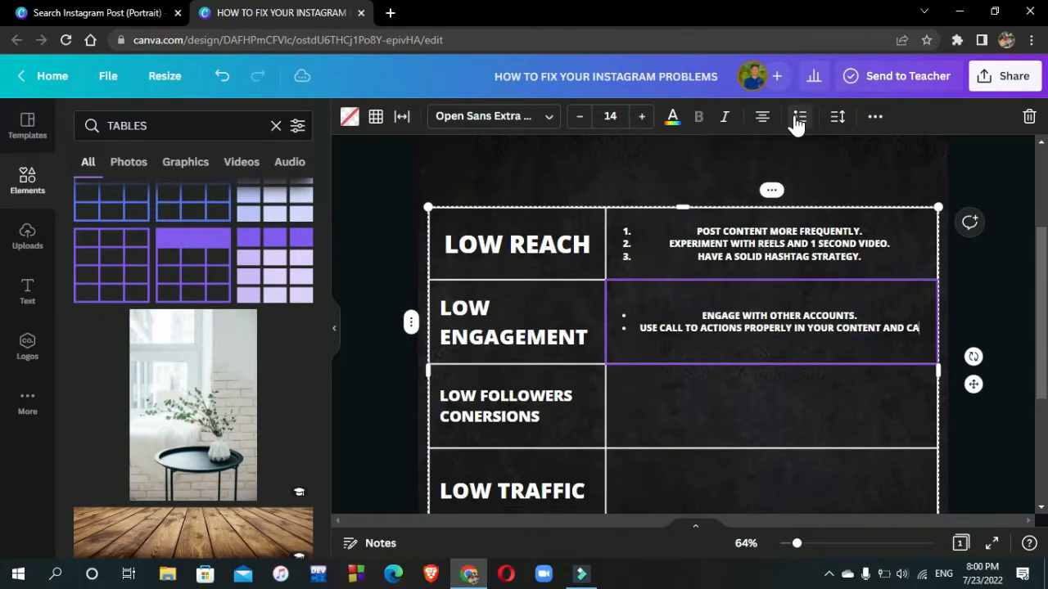
type("PTIONS.")
key("Return")
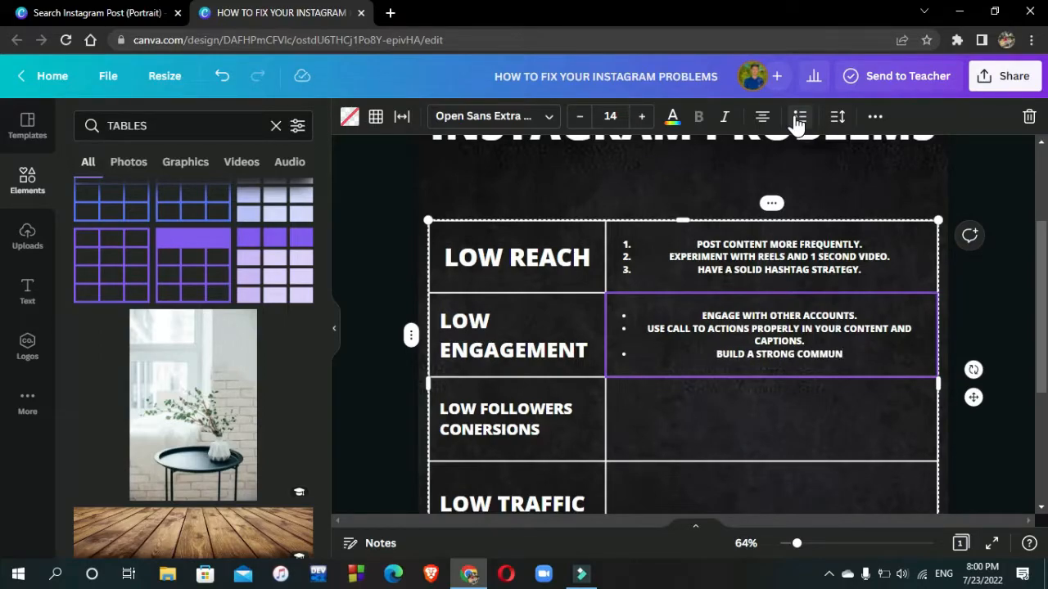
- Add a bulleted list beside LOW FOLLOWERS CONERSIONS: HAVE A GREAT PROFILE PICTURE., OPTIMIZE YOUR BIO FOR WHO YOU HELP AND HOW YOU HELP THEM
left_click(747, 411)
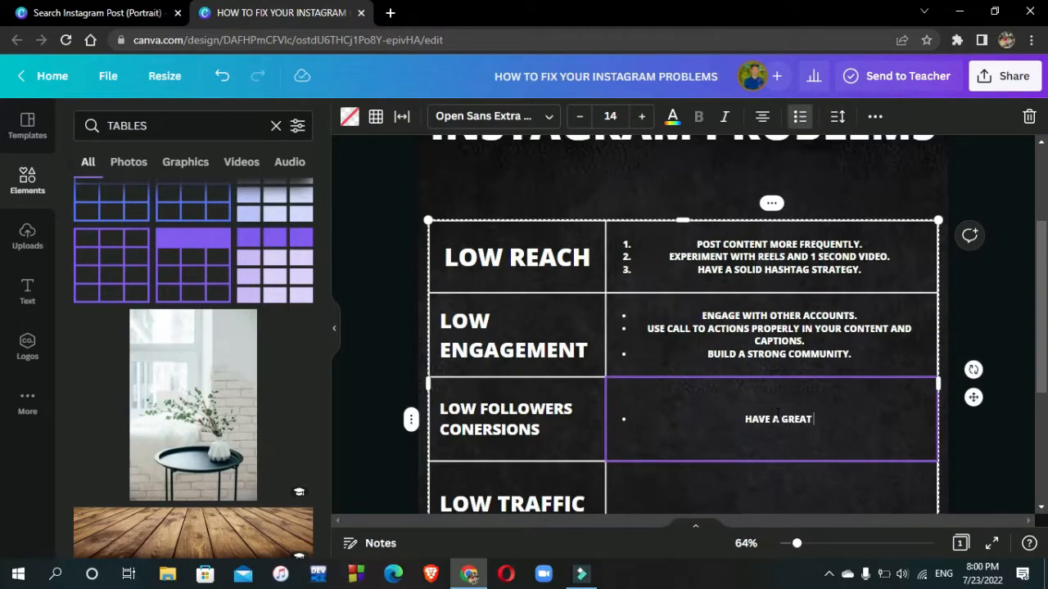
key("Return")
type("OPTIMIZE")
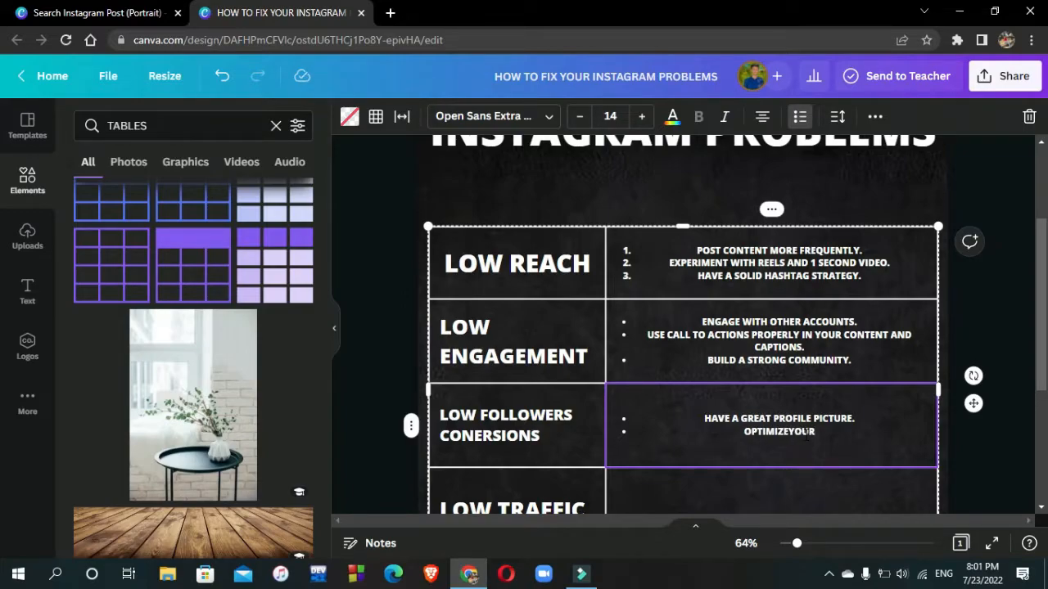
type(" YOUR BIO FOR WH")
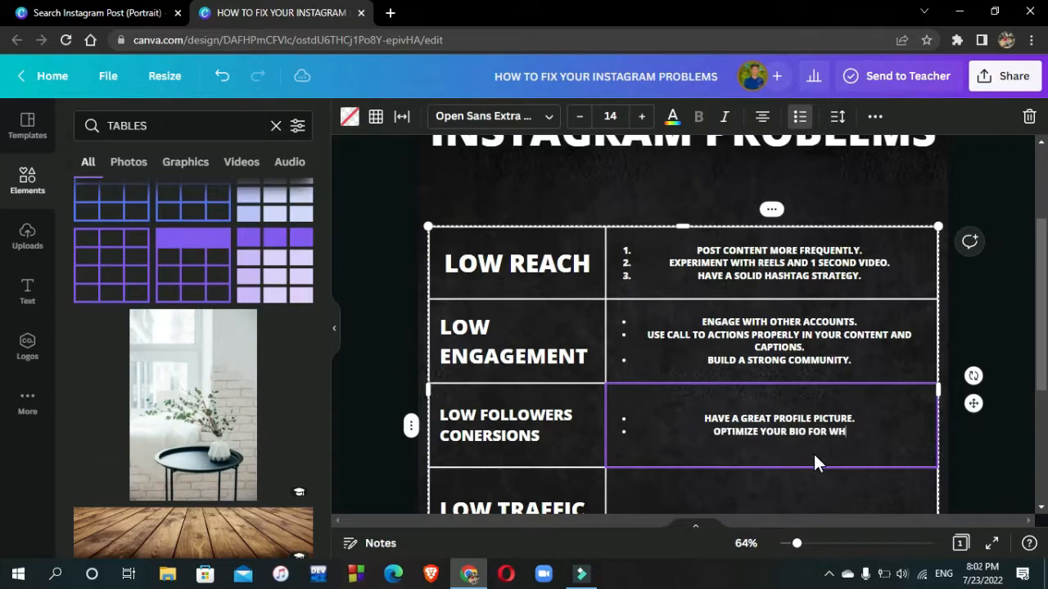
type("O YOU HELP AND HOW")
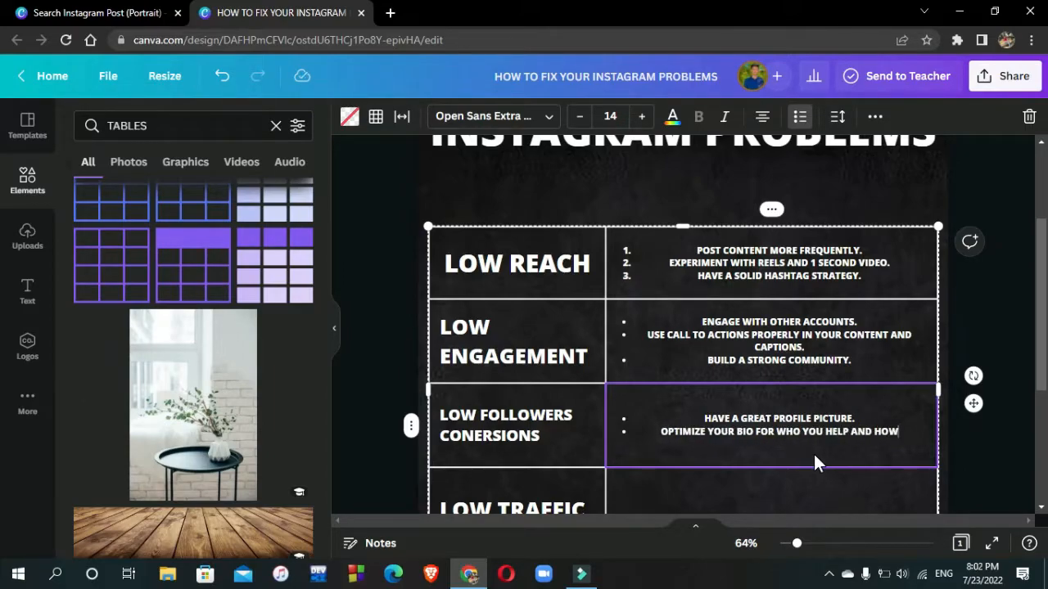
type(" YOU HELP")
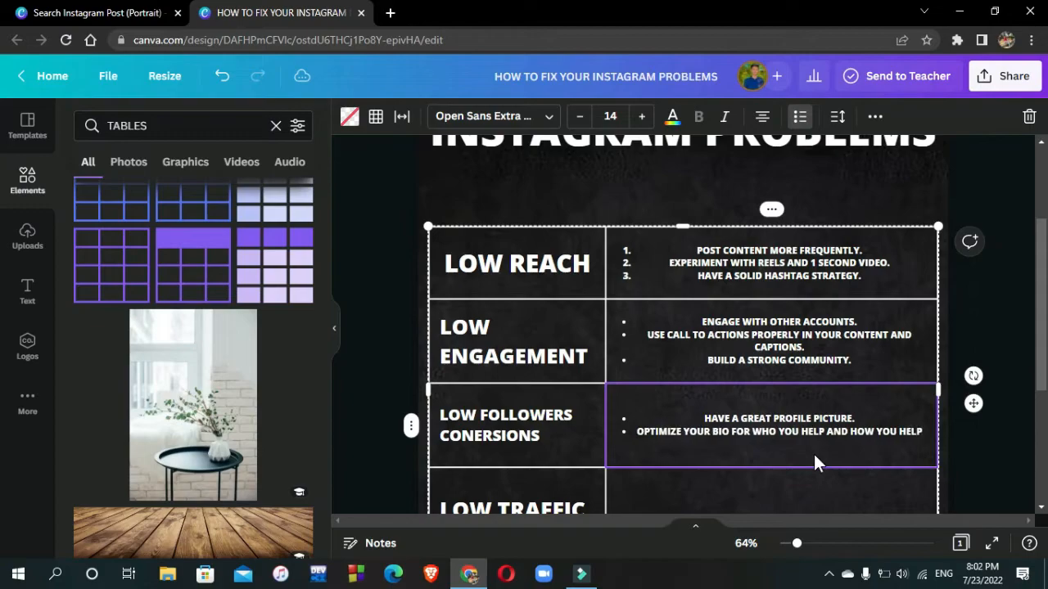
type(" THEM.")
- Add the third item POST A LOT OF VALUABLE CONTENT. to the LOW FOLLOWERS CONERSIONS list
key("Return")
type("POST A LOT OF")
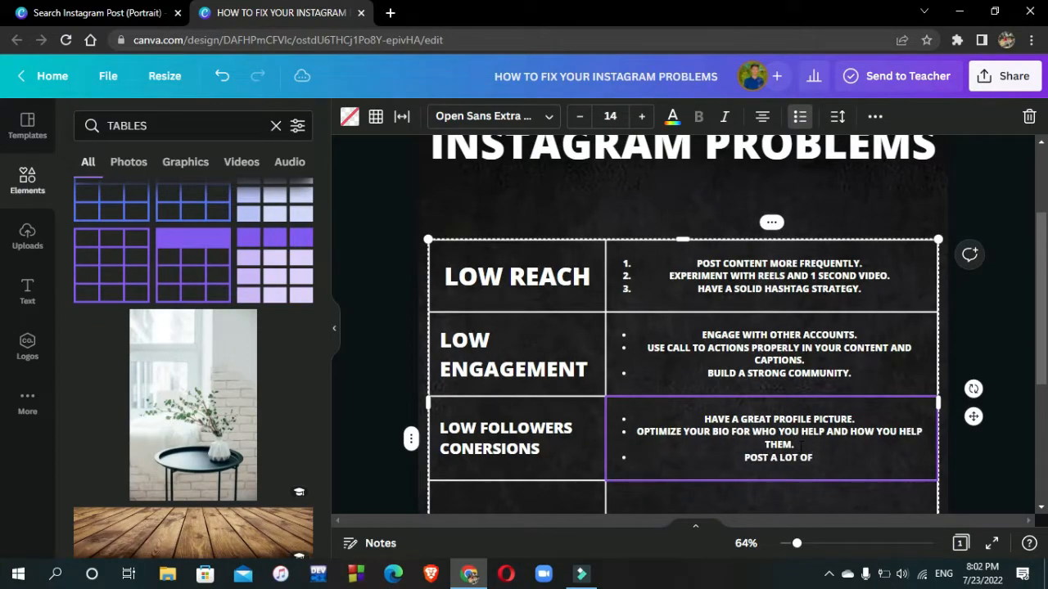
type(".")
- Add a bulleted list beside LOW TRAFFIC: ENGAGE WITH BIGGER ACCOUNTS., DO GUEST POSTS OR COLLAB POSTS WITH OTHER ACCOUNTS., POST MORE SAVEABLE CONTENT
scroll(798, 474, "down", 1)
left_click(698, 421)
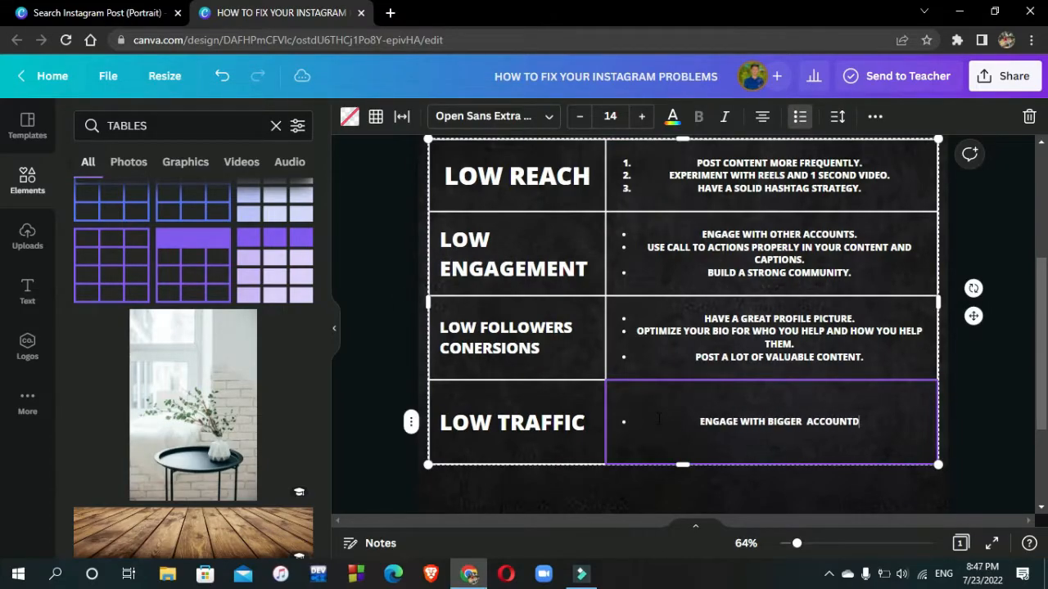
type(".")
key("Return")
type("DO GUEST POSTS OR CO")
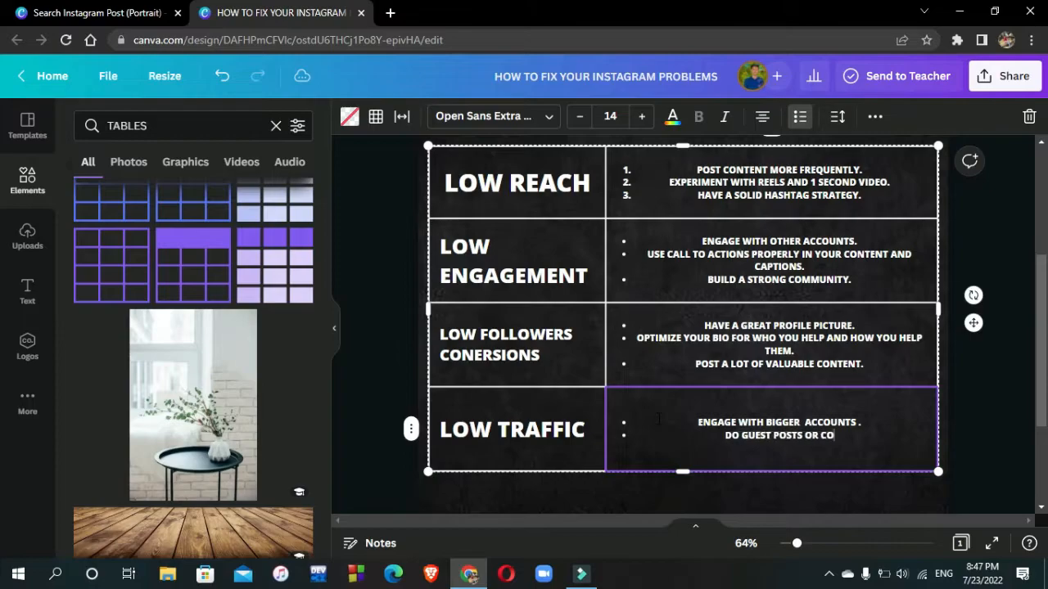
key("Return")
type("POST M")
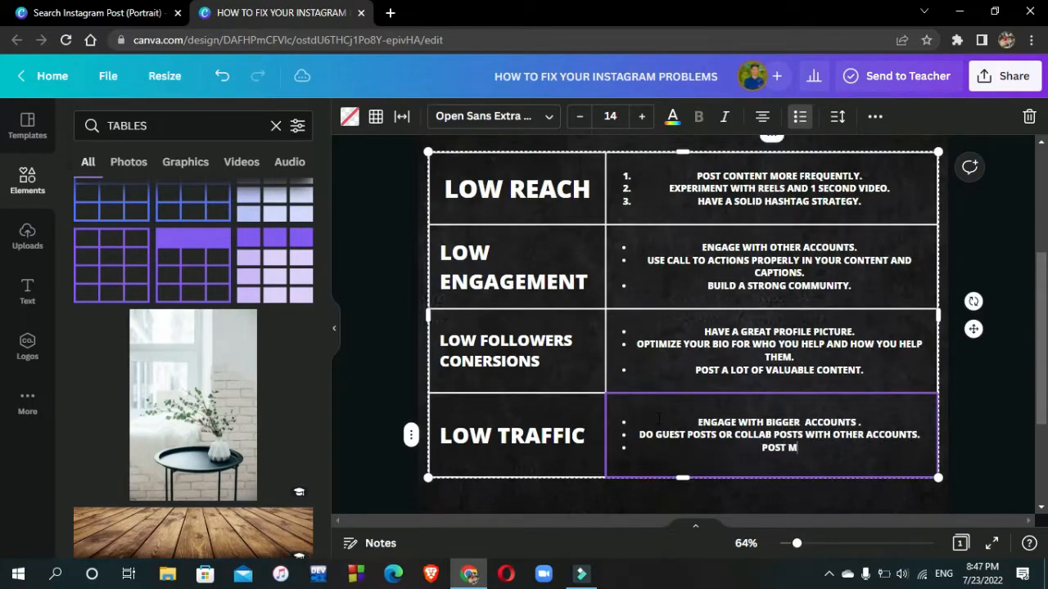
- Convert the numbered LOW REACH solutions into bullets and left-align them
double_click(737, 189)
left_click(796, 123)
left_click(796, 123)
left_click(762, 121)
- Left-align the solution lists beside LOW ENGAGEMENT, LOW FOLLOWERS CONERSIONS and LOW TRAFFIC
double_click(676, 270)
left_click(762, 122)
double_click(712, 348)
left_click(762, 122)
left_click(679, 413)
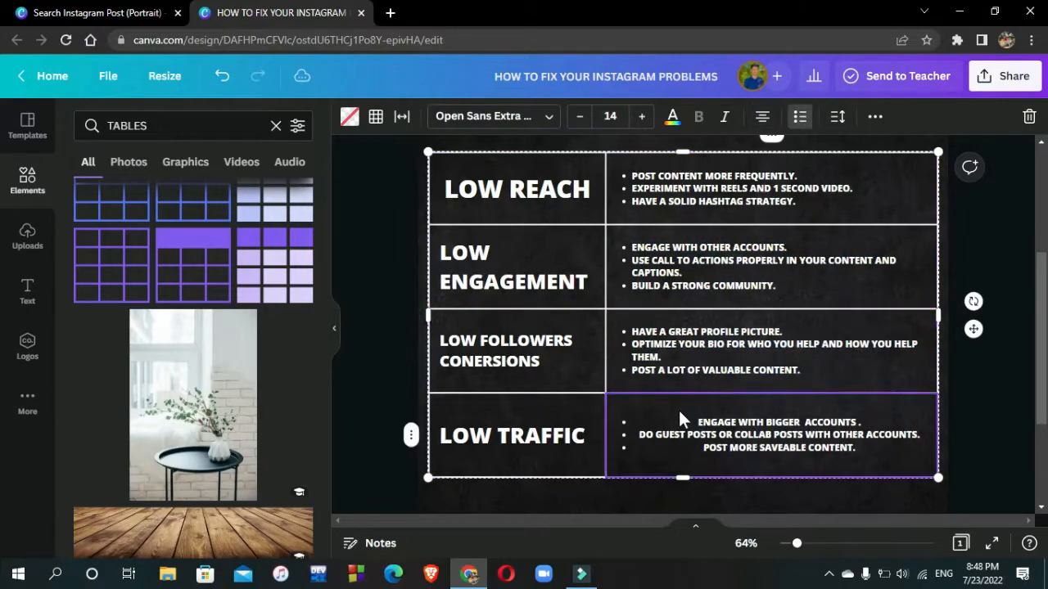
left_click(762, 119)
- Set the LOW REACH label to font size 32 and enlarge the LOW FOLLOWERS CONERSIONS label to match
left_click(546, 260)
left_click(552, 186)
left_click(610, 116)
left_click(512, 362)
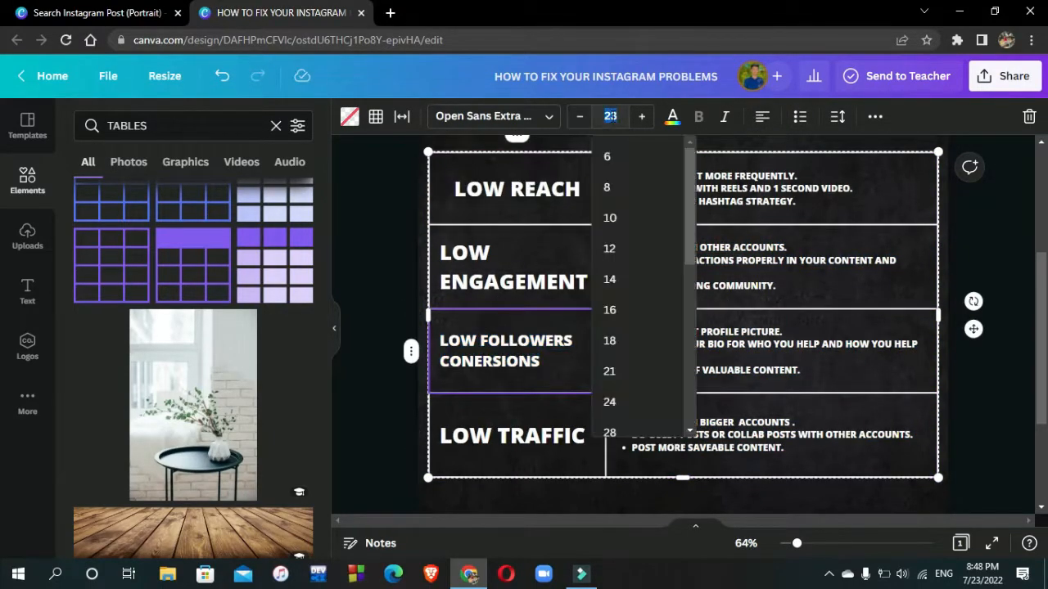
left_click(878, 285)
- Narrow the problem column to a width of about 357 and set the LOW TRAFFIC label to font size 32
mouse_move(606, 360)
left_mouse_down()
mouse_move(625, 360)
mouse_move(608, 351)
left_mouse_up()
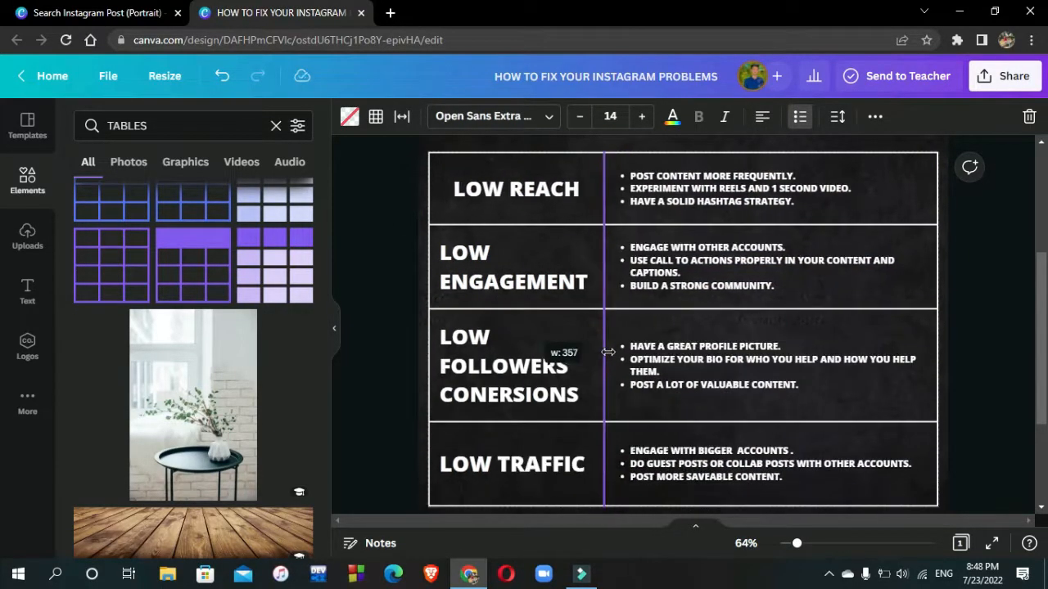
left_click(547, 463)
left_click(623, 116)
type("32")
- Set the solution lists beside LOW REACH and LOW ENGAGEMENT to font size 17
double_click(781, 177)
triple_click(642, 117)
double_click(761, 260)
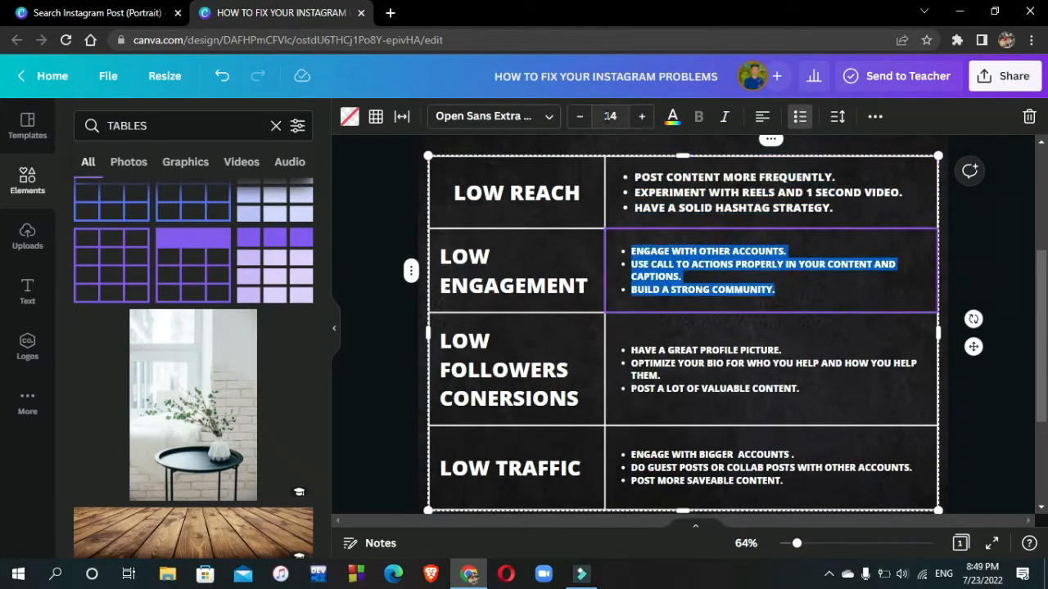
left_click(610, 116)
type("17")
- Set the solution lists beside LOW FOLLOWERS CONERSIONS and LOW TRAFFIC to font size 17
left_click(800, 348)
left_click(610, 117)
type("17")
scroll(890, 367, "down", 2)
left_click(889, 426)
left_click(890, 367)
left_click(610, 116)
type("17")
left_click(376, 407)
- Colour the words INSTAGRAM PROBLEMS in the title teal
scroll(684, 369, "down", 1)
left_click_drag(1039, 393, 1022, 287)
left_click(772, 243)
left_click_drag(722, 250, 722, 262)
left_click_drag(849, 253, 517, 253)
left_click(582, 116)
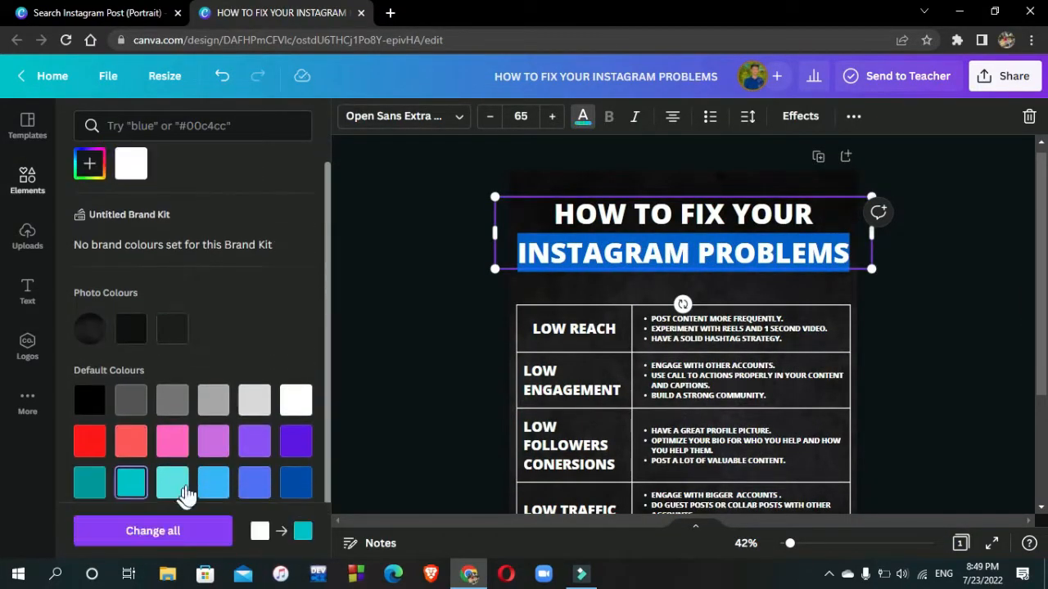
left_click(136, 485)
- Undo the last title change and try a shadow effect on the title text
left_click(785, 116)
left_click(180, 416)
left_click(221, 76)
left_click(189, 219)
left_click_drag(1040, 252, 1040, 290)
left_click(693, 280)
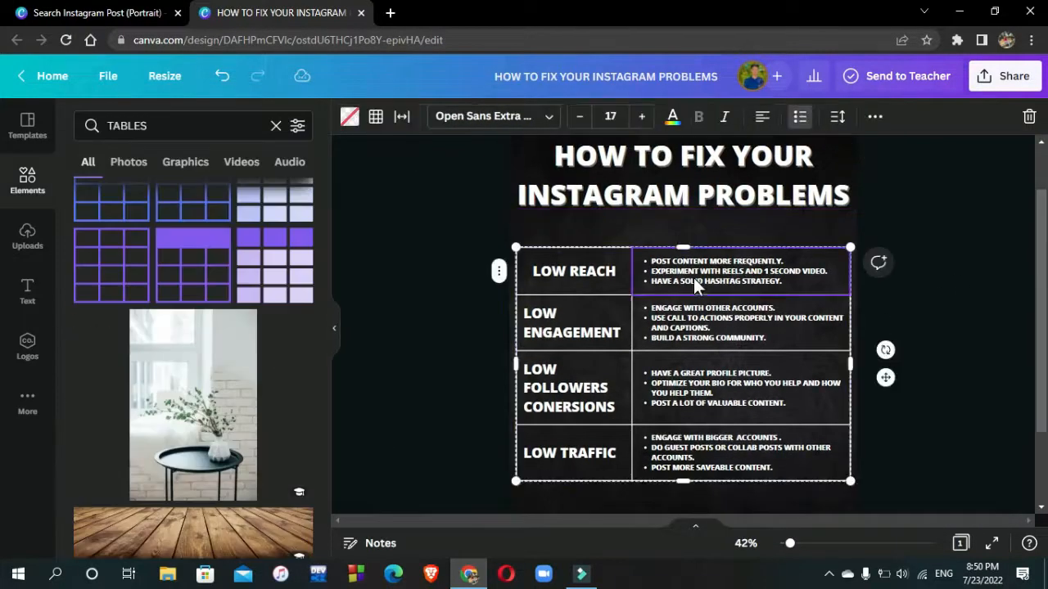
- Replace the title's shadow with a different text effect
scroll(693, 277, "up", 1)
left_click_drag(645, 260, 646, 255)
left_click(645, 254)
left_click(800, 117)
left_click(273, 227)
- Recolour the title's second line, INSTAGRAM PROBLEMS, teal and left-align the LOW REACH label in its cell
left_click(533, 256)
left_click_drag(519, 255, 849, 254)
left_click(582, 117)
left_click(597, 351)
double_click(597, 349)
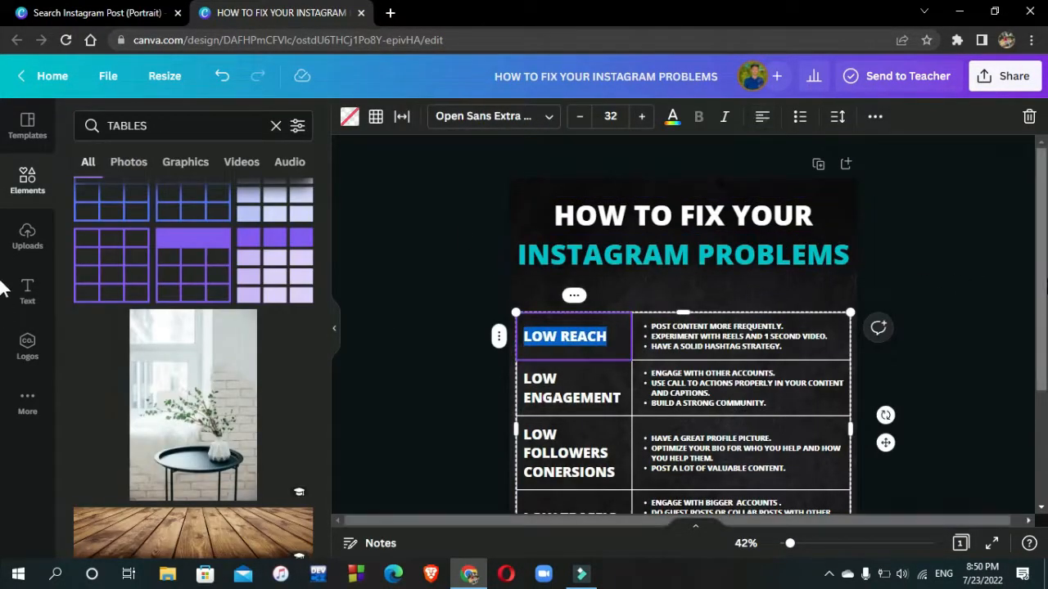
- Make the four table rows taller by lowering their bottom borders one after another
left_click_drag(1040, 286, 1040, 376)
left_click(846, 400)
left_click(630, 421)
left_click(642, 328)
left_click_drag(683, 406, 687, 430)
left_click_drag(687, 350, 687, 358)
left_click_drag(693, 276, 693, 283)
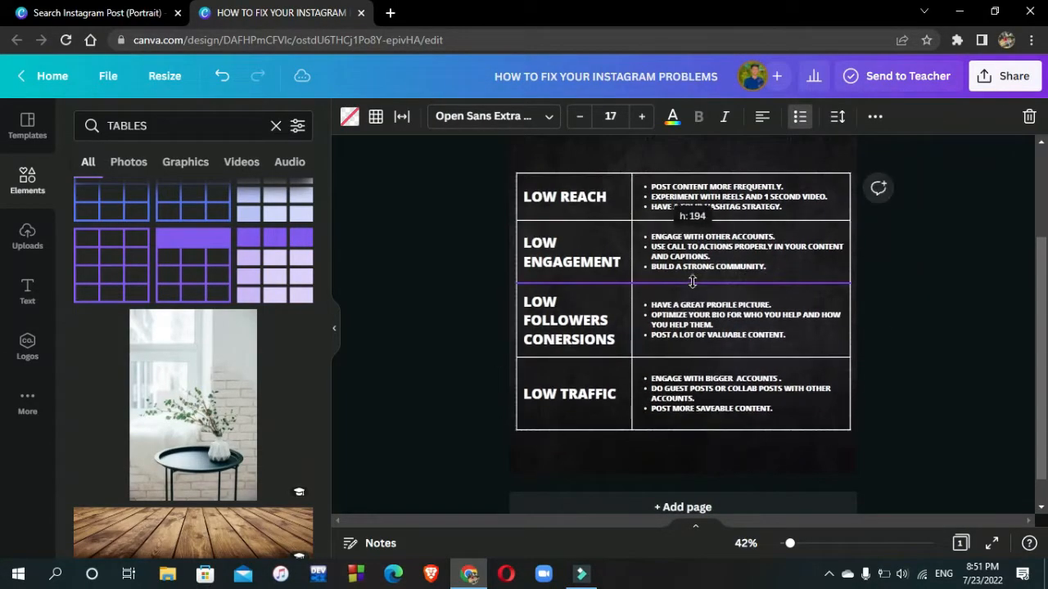
left_click_drag(702, 220, 702, 228)
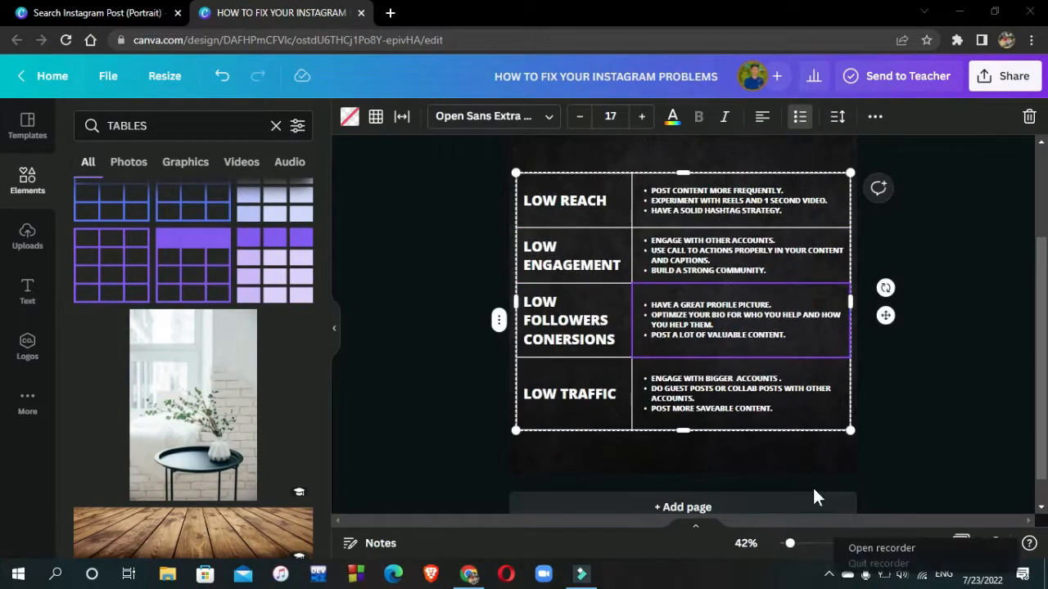
- Lower the three inner row borders of the table further and shift the title slightly down
left_click(737, 395)
left_click_drag(713, 357, 713, 364)
left_click_drag(718, 283, 767, 297)
left_click(653, 320)
left_click_drag(726, 228, 726, 239)
left_click_drag(790, 544, 784, 544)
left_click(697, 237)
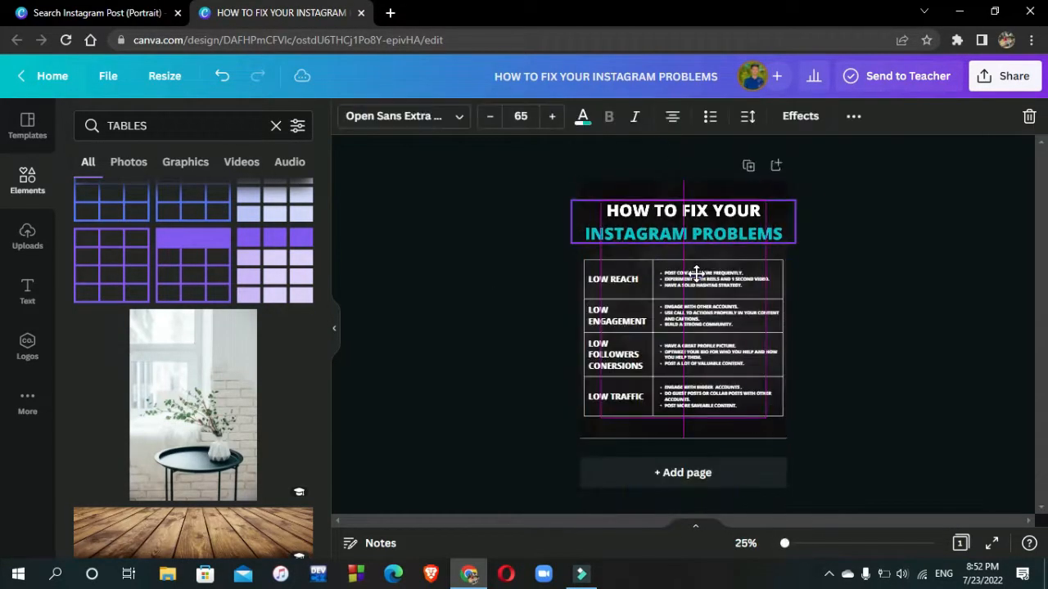
left_click(635, 276)
key("ctrl+a")
left_click(635, 282)
left_click(672, 117)
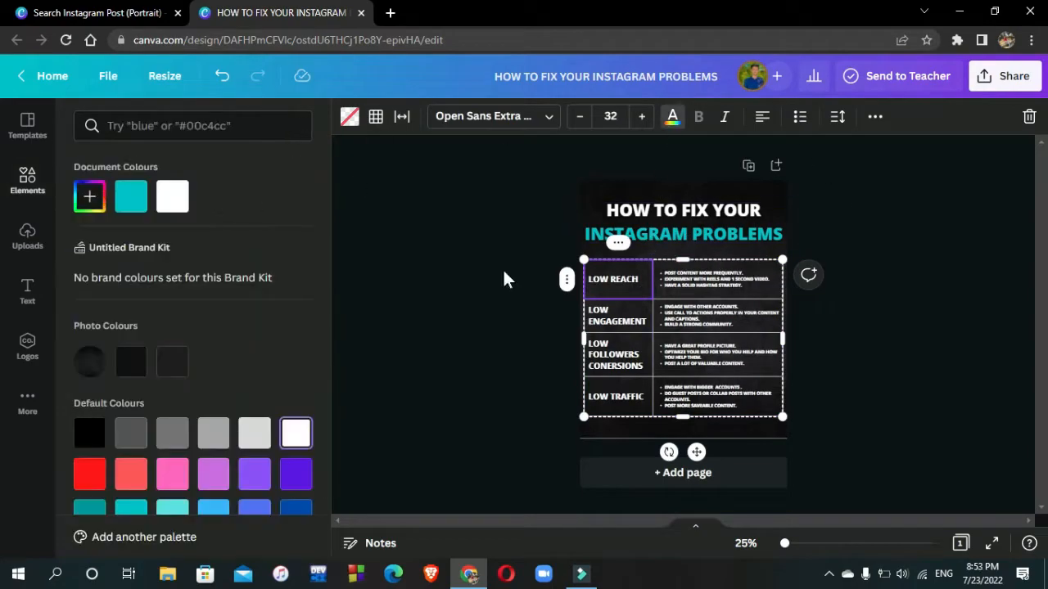
double_click(622, 279)
left_click(672, 117)
triple_click(626, 319)
left_click(375, 116)
left_click(1012, 297)
- Move the table slightly up and add the hand-drawn double line graphic to the page
left_click(701, 405)
left_click_drag(695, 453, 694, 446)
left_click(335, 146)
left_click(276, 125)
left_click(244, 244)
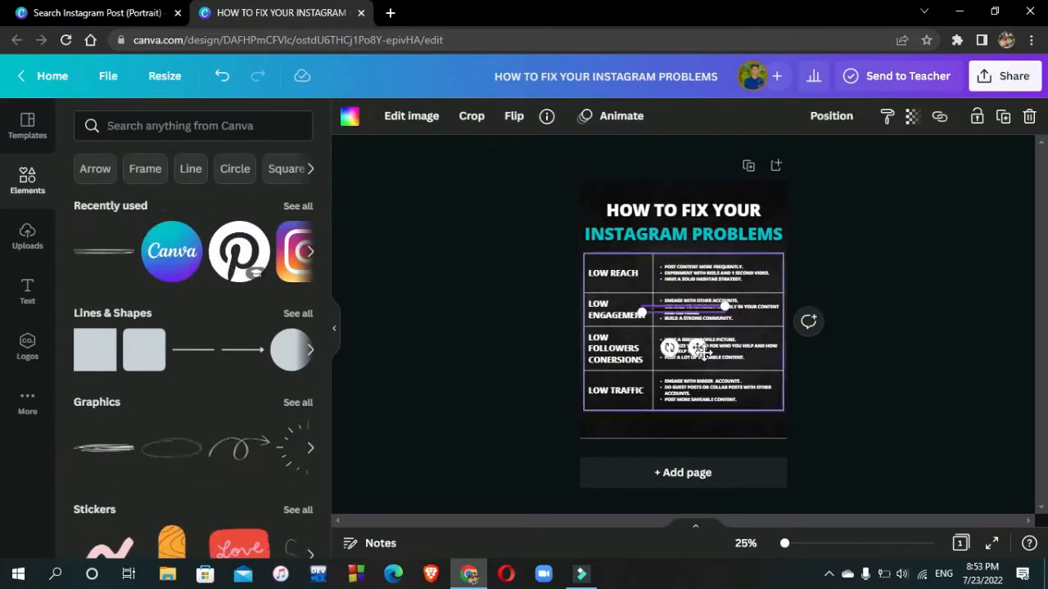
- Colour the hand-drawn double line teal and stretch it across the top edge of the page
left_click_drag(698, 348, 665, 226)
left_click(349, 116)
left_click(172, 196)
left_click_drag(692, 185, 811, 182)
left_click_drag(726, 226, 685, 230)
left_click_drag(769, 178, 799, 177)
- Place a copy of the double line along the bottom edge of the page and colour it white
left_click_drag(695, 226, 702, 475)
left_click(214, 196)
left_click(356, 123)
key("ctrl+z")
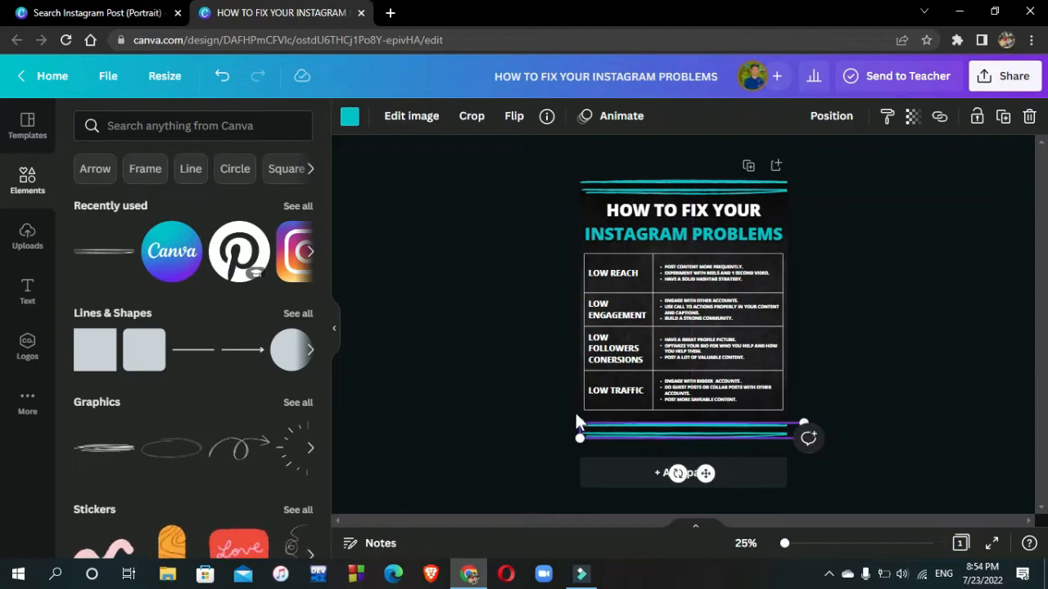
left_click(529, 371)
left_click(655, 431)
left_click(350, 119)
left_click(214, 196)
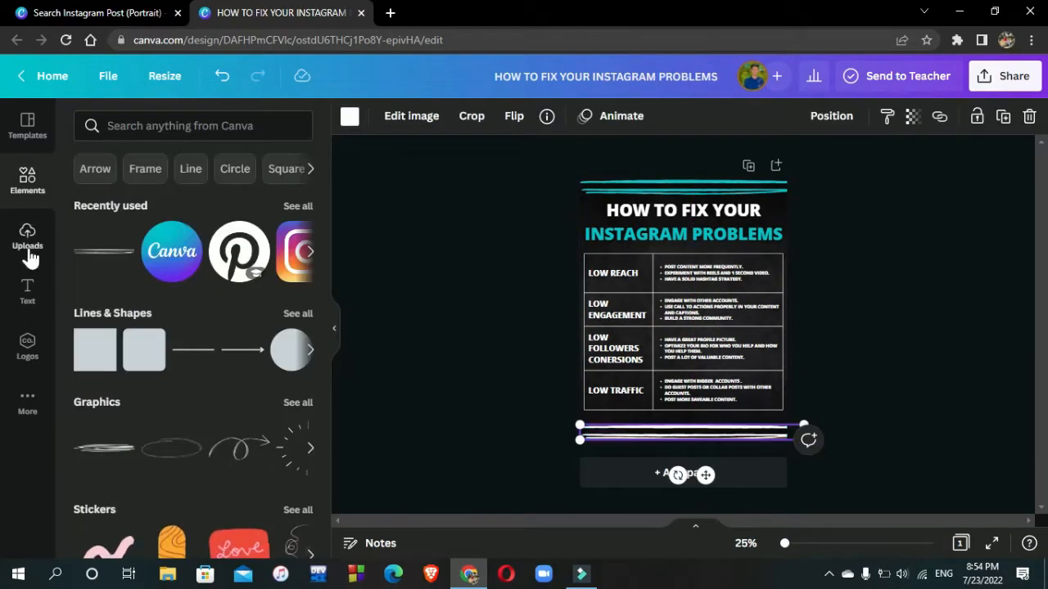
- Add the uploaded personal logo and place it small beneath the lower-left corner of the table
left_click(27, 245)
left_click(192, 397)
left_click_drag(696, 360, 626, 461)
mouse_move(786, 543)
left_mouse_down()
mouse_move(797, 544)
mouse_move(783, 545)
left_mouse_up()
left_click(507, 287)
- Add the Instagram icon, shrunk and placed near the end of the title
left_click(27, 181)
left_click(104, 251)
left_click_drag(756, 236, 646, 348)
left_click_drag(641, 416, 759, 286)
- Left-align the title text and undo its unwanted shift
left_click(696, 233)
left_click(673, 116)
left_click_drag(697, 287, 707, 287)
key("ctrl+z")
left_click_drag(678, 250, 605, 251)
- Shrink the Instagram icon to fit beside HOW TO FIX YOUR and align the title with the table's left edge
left_click(745, 234)
left_click_drag(763, 217, 749, 232)
left_click_drag(751, 287, 772, 264)
left_click(622, 242)
left_click_drag(623, 287, 709, 289)
- Nudge the Instagram icon slightly left and bring the logo closer to the table's left edge
left_click(762, 219)
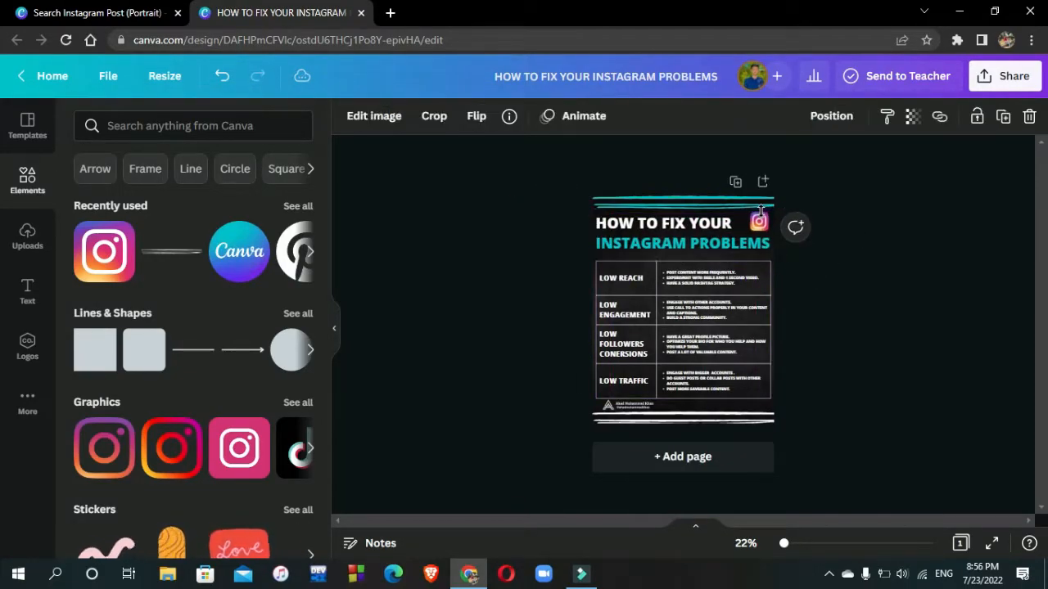
left_click(488, 313)
left_click(609, 414)
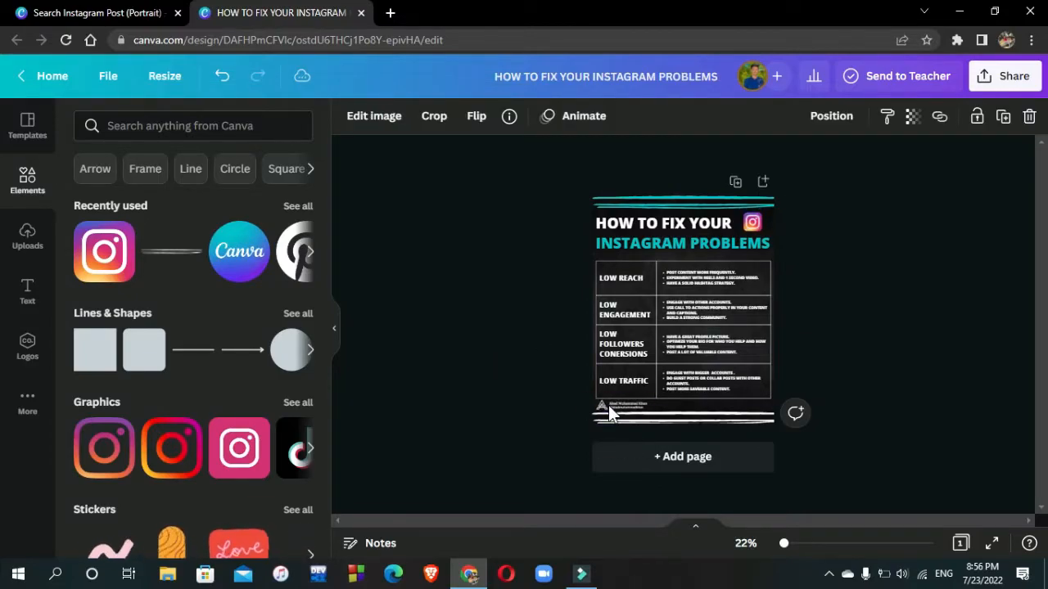
- Download the design as a PNG at 1080 × 1350 px
left_click(1009, 77)
left_click(858, 458)
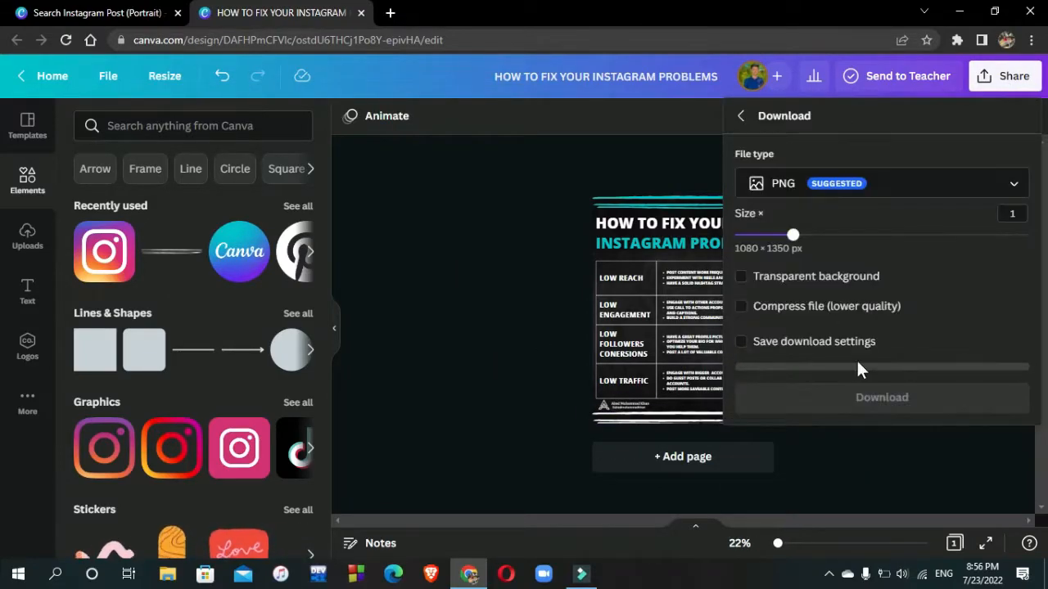
left_click(851, 397)
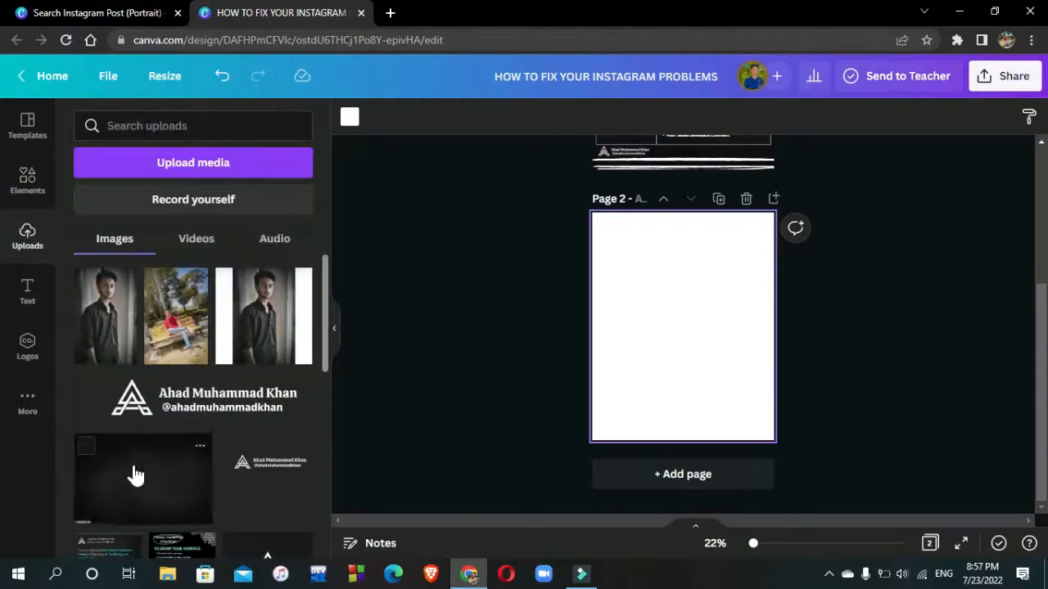
- Set the uploaded dark texture image as the background of the blank page 2
left_click(136, 467)
right_click(615, 266)
left_click(713, 486)
- Add a heading on page 2 reading DO YOU WANT TO SOLVE YOUR INSTAGRAM GROWTH PROBLEM
left_click(27, 290)
left_click(164, 199)
type("DO YOU W")
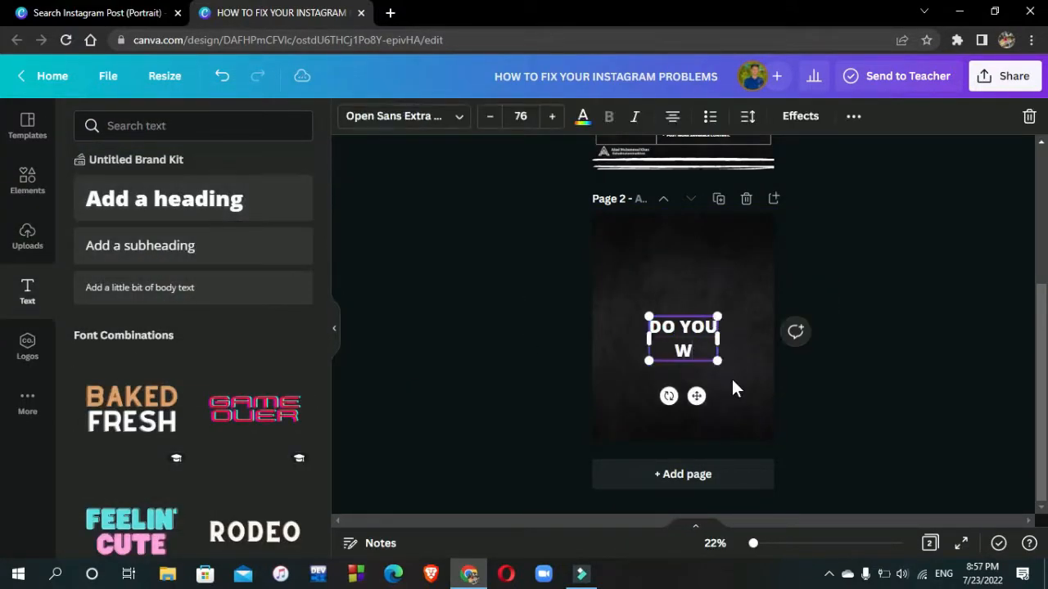
type("ANT TO SOLVE Y INSTAGRAM GROWTH PROBL")
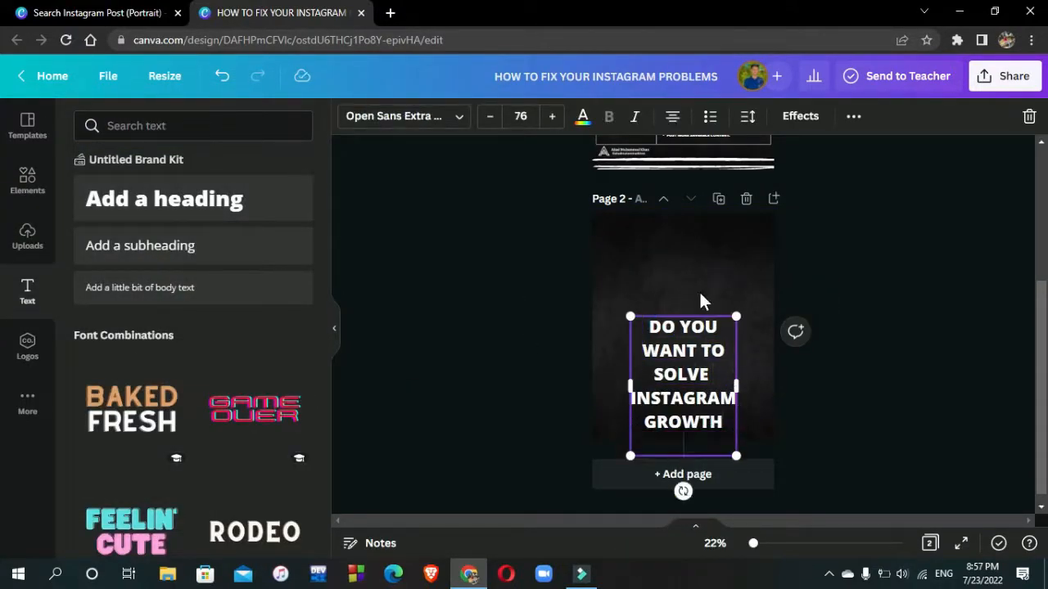
type("EM")
left_click(715, 375)
type("Y")
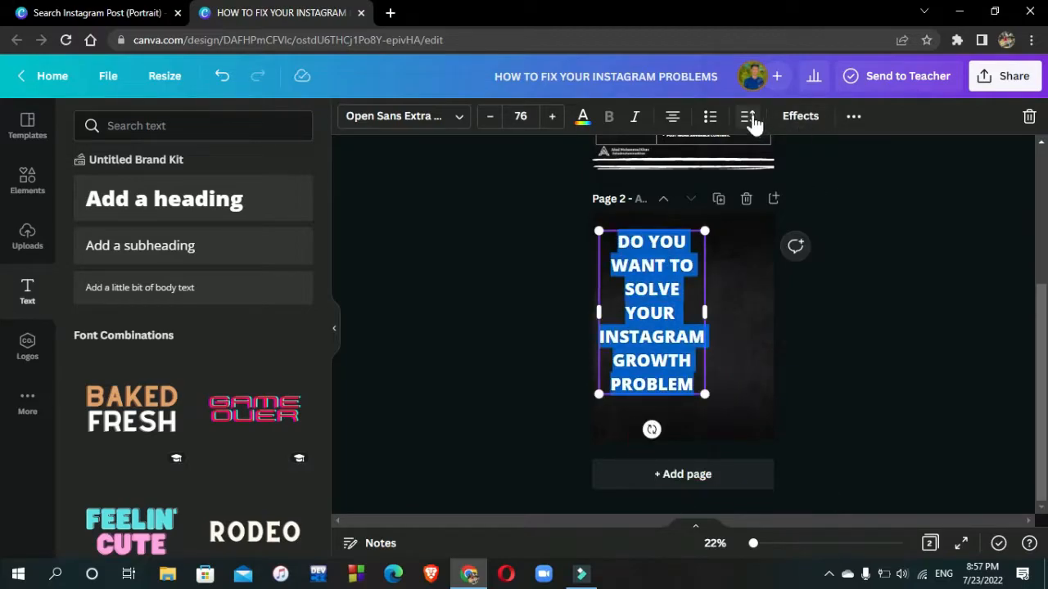
- Increase the page 2 heading's line spacing, left-align its text and reposition it near the page's left edge
left_click(747, 117)
left_click(692, 402)
key("ctrl+a")
left_click_drag(664, 367, 675, 367)
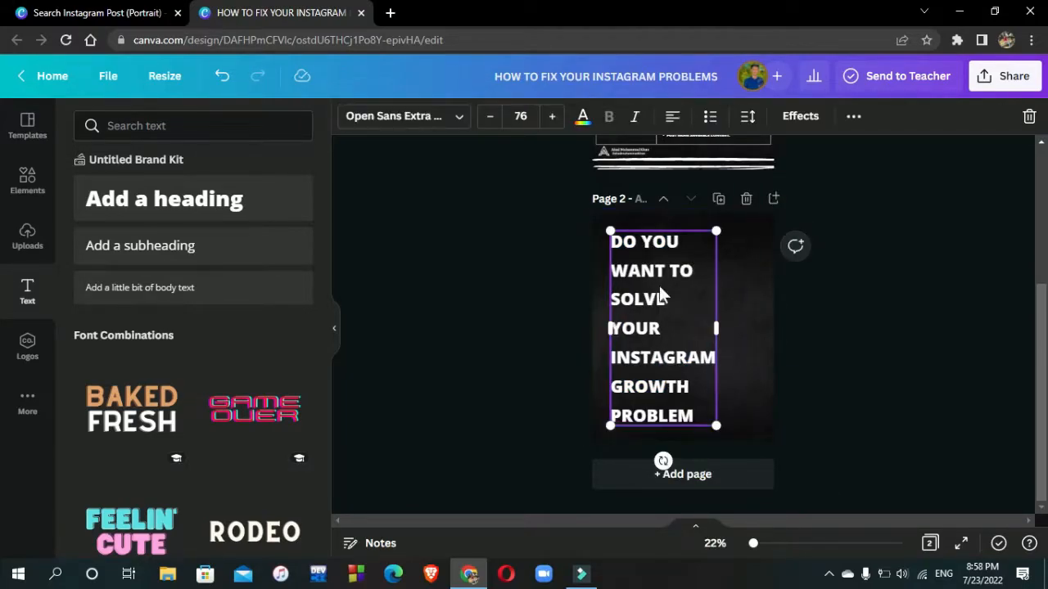
- Colour the words WANT TO and YOUR in the page 2 heading teal
left_click(583, 117)
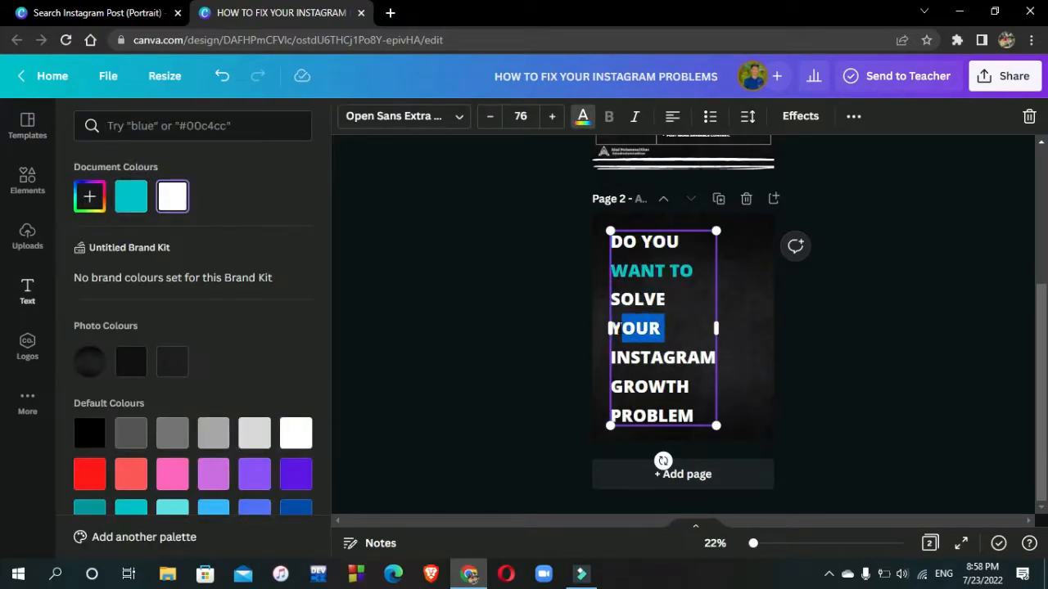
left_click_drag(619, 328, 611, 328)
left_click(131, 196)
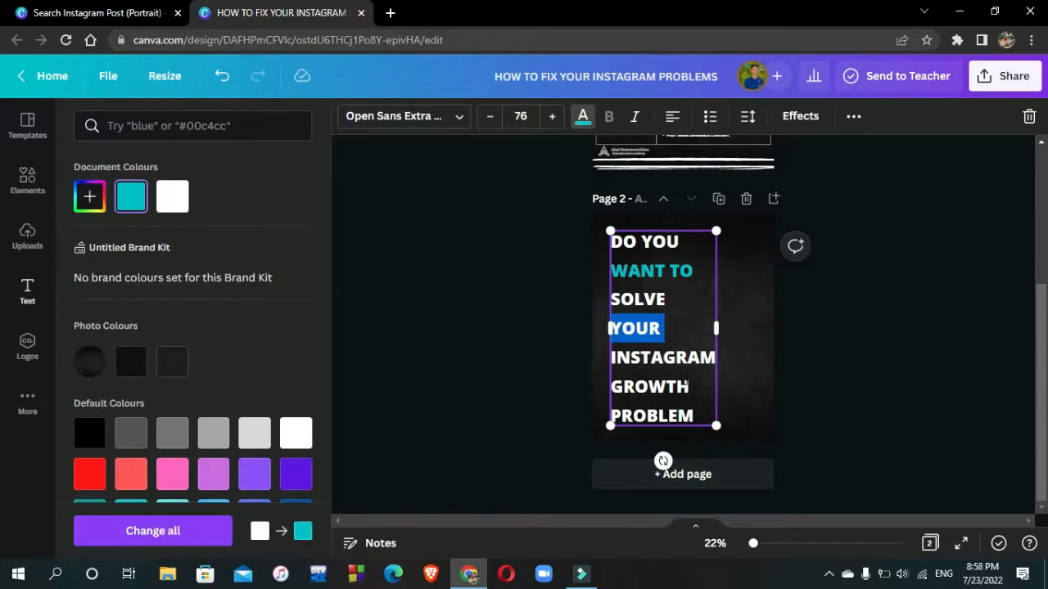
- Colour the word INSTAGRAM orange and the word PROBLEM teal in the page 2 heading
left_click_drag(714, 357, 613, 354)
scroll(245, 426, "down", 2)
left_click(255, 482)
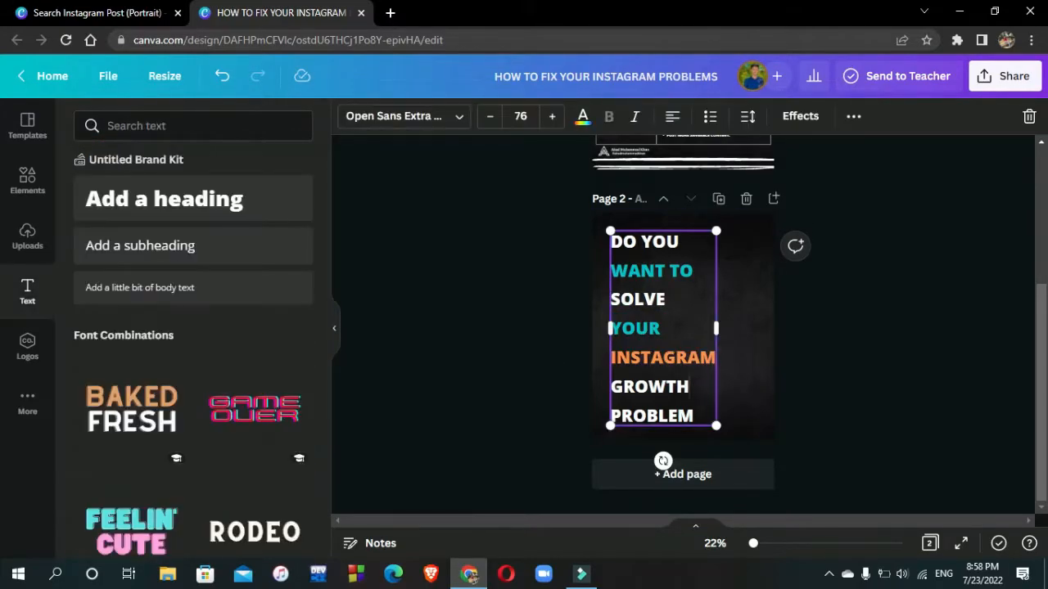
key("Escape")
- Set the page 2 heading's font to Agrandir Tight Black and shift the heading closer to the page's left edge
left_click(393, 116)
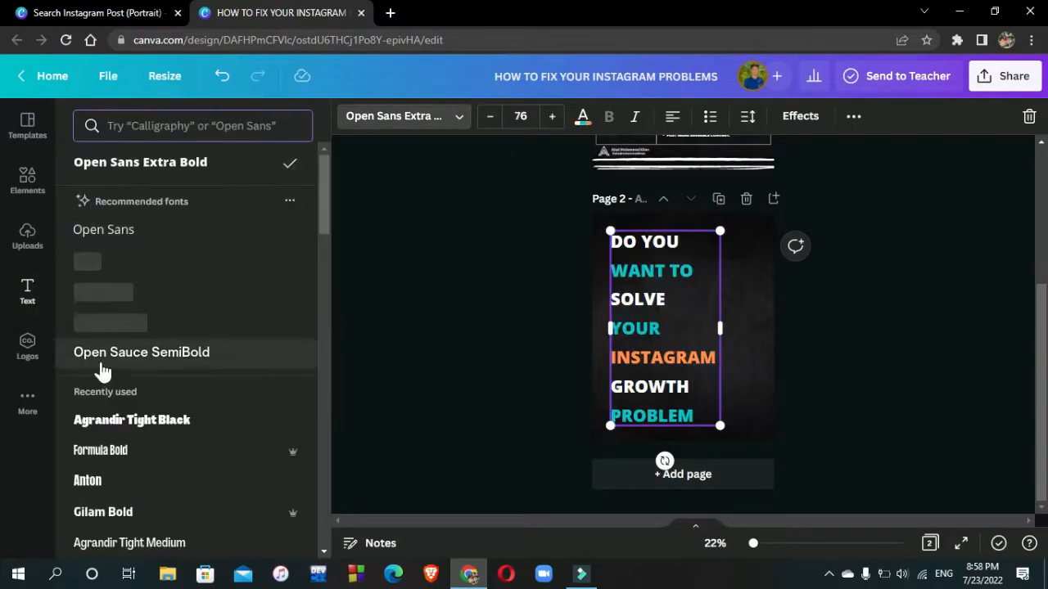
left_click(200, 232)
left_click(608, 117)
left_click(405, 116)
left_click(404, 116)
left_click(189, 420)
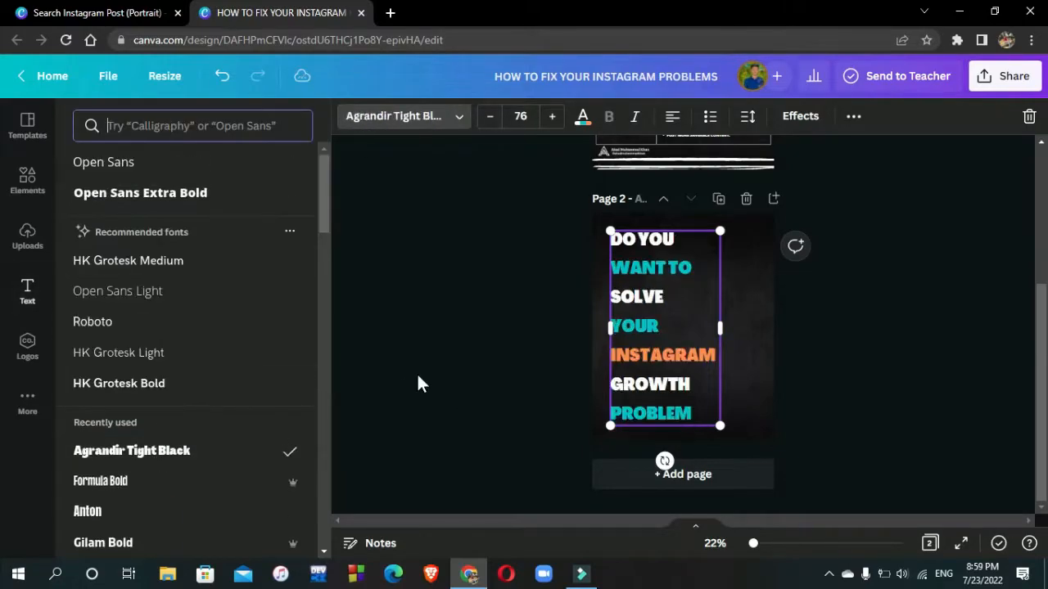
left_click(27, 291)
left_click(524, 352)
left_click_drag(698, 426, 690, 432)
- Add the hand-drawn double line to page 2 in white along the bottom edge and in teal along the top edge
left_click(27, 180)
left_click(171, 250)
left_click(349, 117)
left_click(254, 196)
left_click_drag(694, 385, 688, 242)
left_click(1003, 116)
left_click(172, 197)
left_click(27, 180)
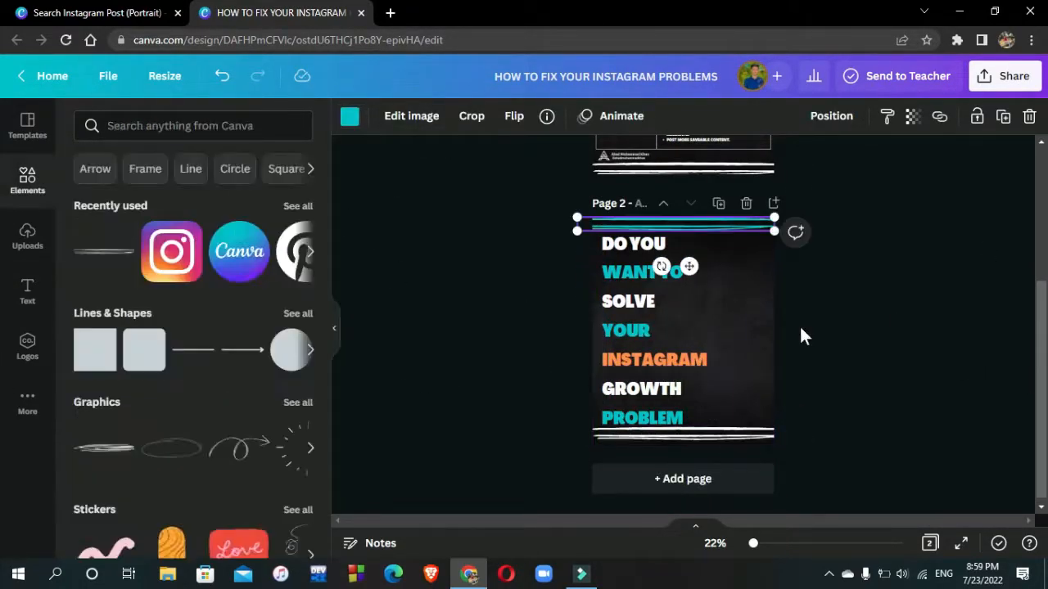
- Extend the end of the page 2 heading to PROBLEM..? and nudge the heading between the two line graphics
left_click(698, 331)
left_click_drag(686, 328, 686, 326)
left_click(491, 262)
left_click_drag(644, 375, 639, 370)
- Place the Instagram logo in page 2's upper-right area and the illustration of the man with a raised finger in its lower-right corner
left_click_drag(172, 251, 732, 257)
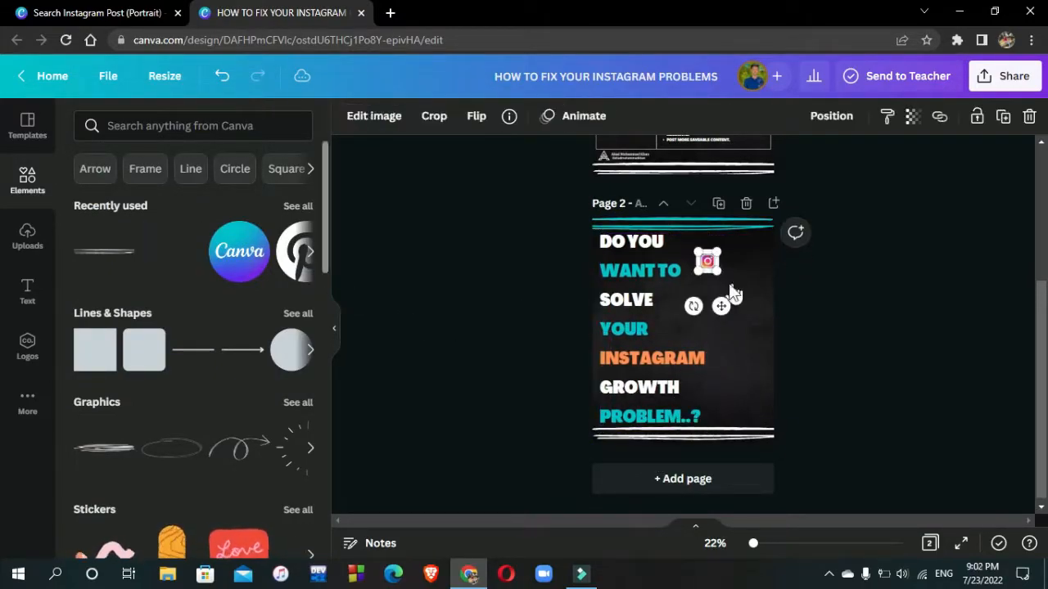
left_click(297, 207)
left_click_drag(275, 471, 749, 392)
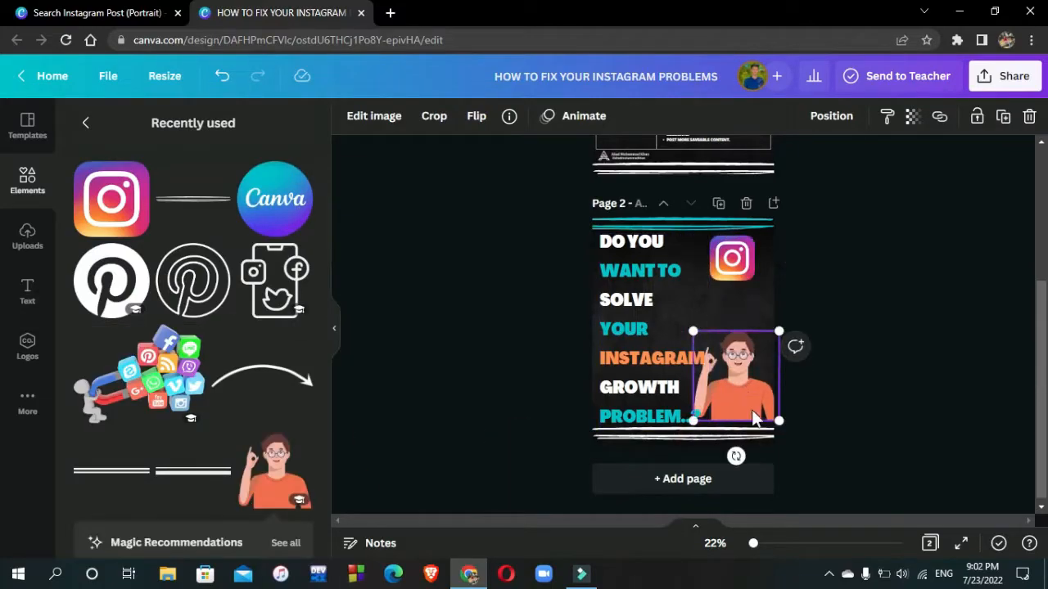
left_click(832, 115)
left_click_drag(716, 390, 722, 397)
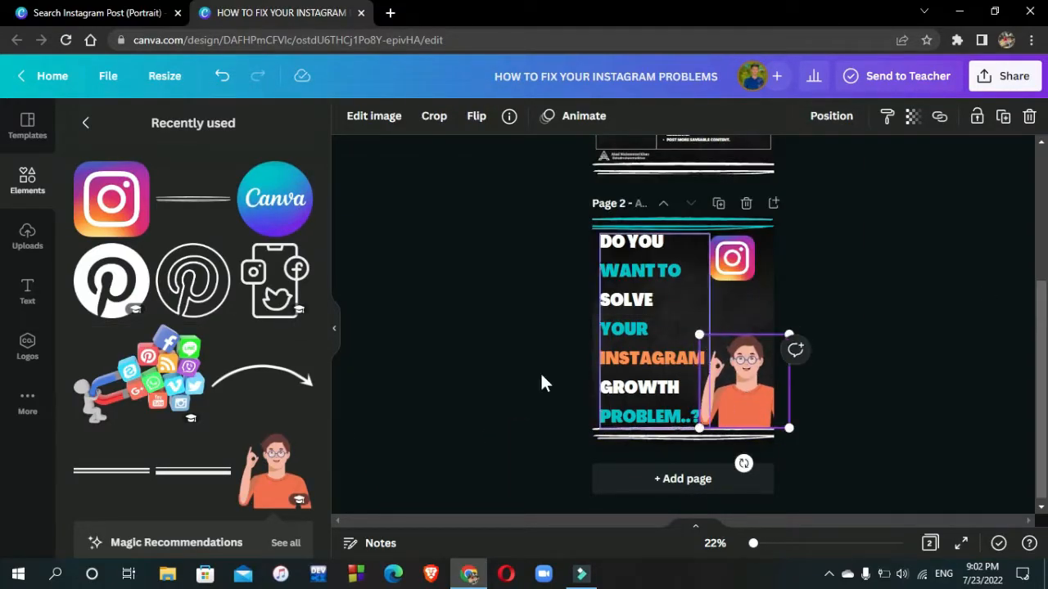
left_click_drag(699, 333, 687, 320)
key("ctrl+z")
- Shrink the Instagram logo on page 2 slightly and reposition it beside the words DO YOU
left_click(724, 282)
left_click(731, 264)
left_click_drag(754, 280, 745, 270)
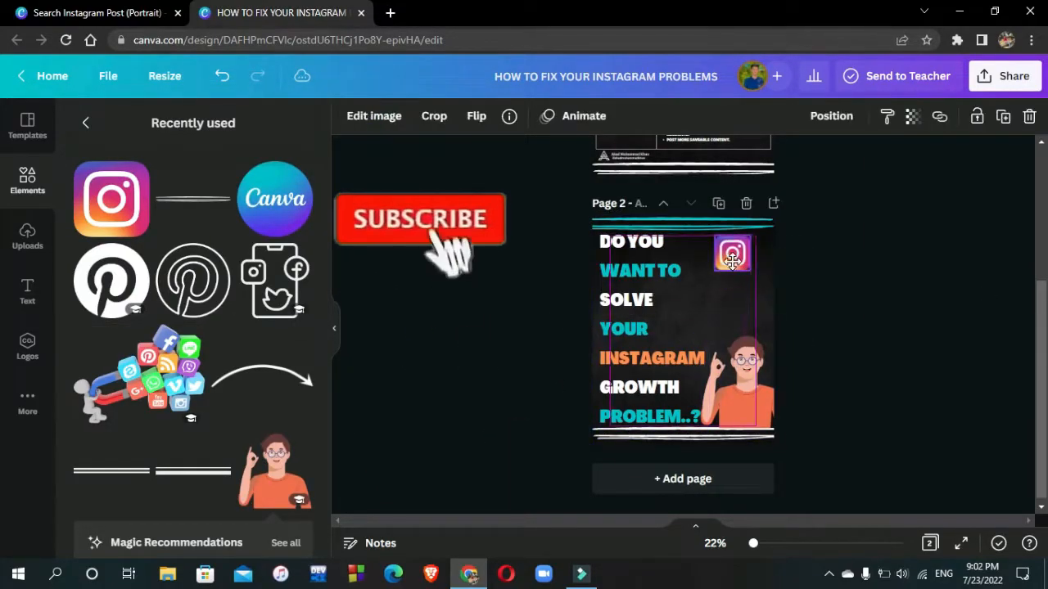
- Add a small white curved arrow beside the word SOLVE, angled upward toward the Instagram logo
left_click(262, 377)
left_click(350, 116)
left_click(255, 197)
left_click_drag(696, 374, 705, 350)
left_click_drag(729, 281, 702, 292)
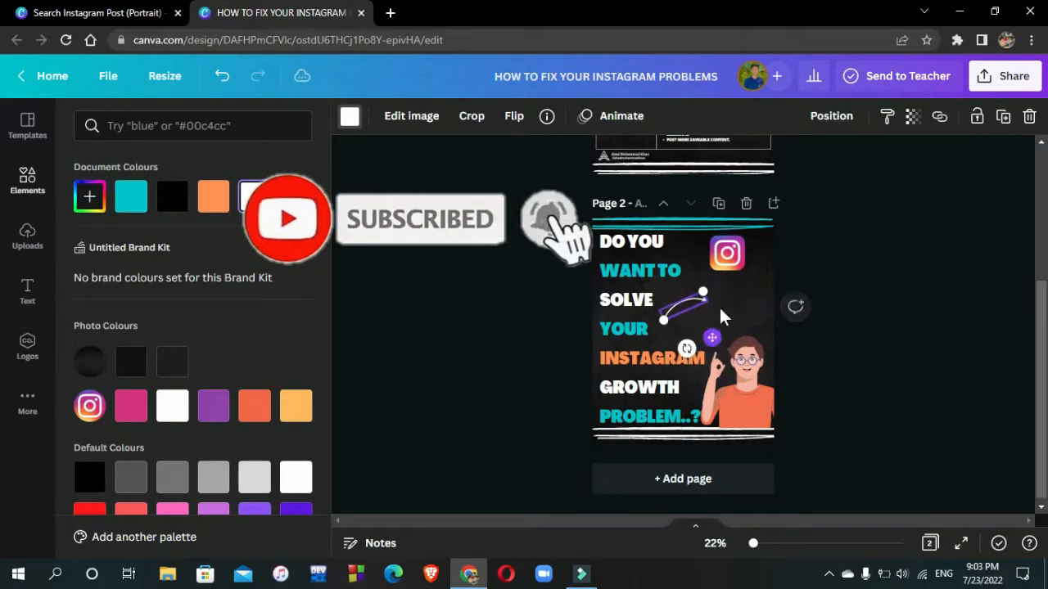
- Replace the Instagram logo on page 2 with the uploaded personal brand logo, placed near the tip of the curved arrow
left_click(723, 251)
left_click(1029, 116)
left_click(27, 236)
scroll(145, 321, "up", 2)
left_click(209, 397)
left_click_drag(697, 374, 753, 284)
left_click(498, 311)
- Download the finished design as PNG
left_click(1004, 76)
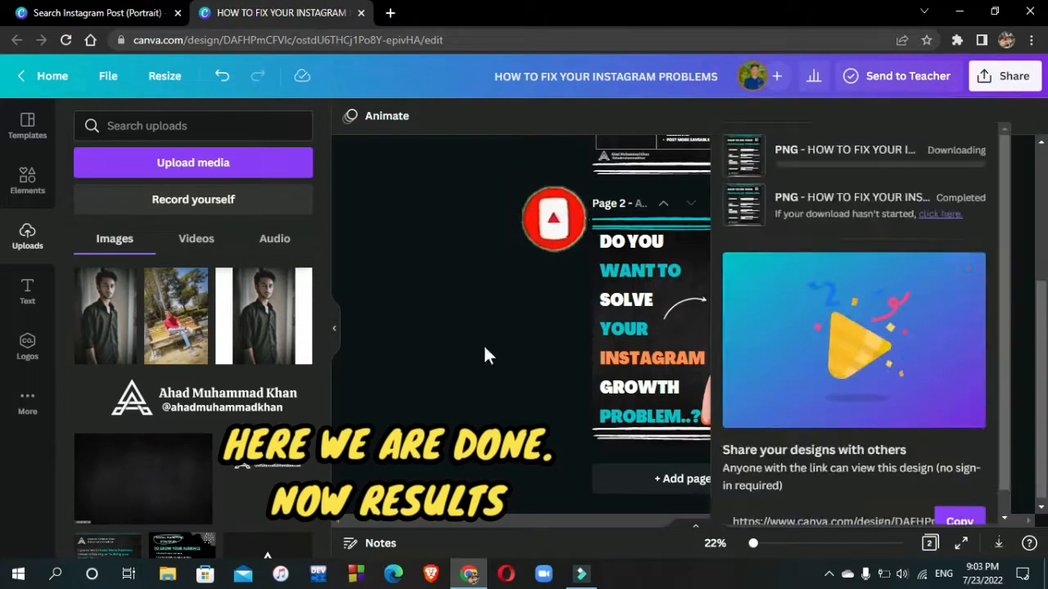